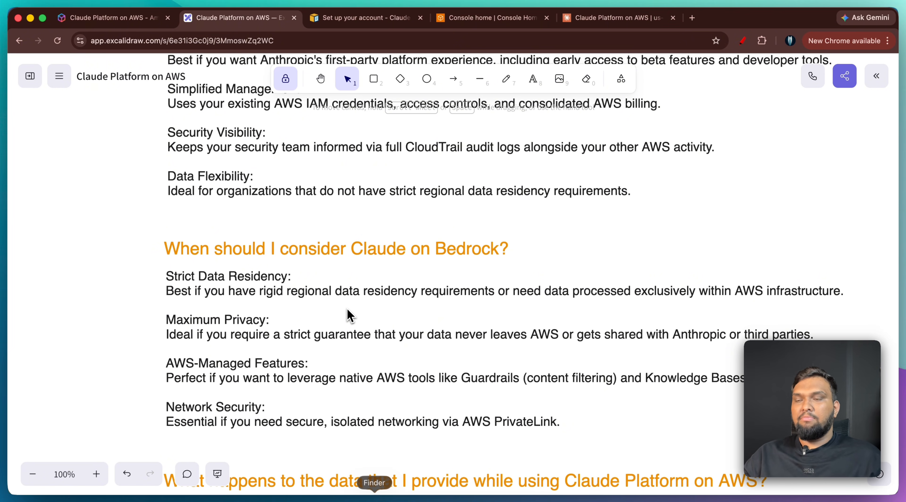
Review the Excalidraw notes on data handling and how Claude Platform on AWS differs from Claude on Amazon Bedrock
scroll(348, 315, down, 7)
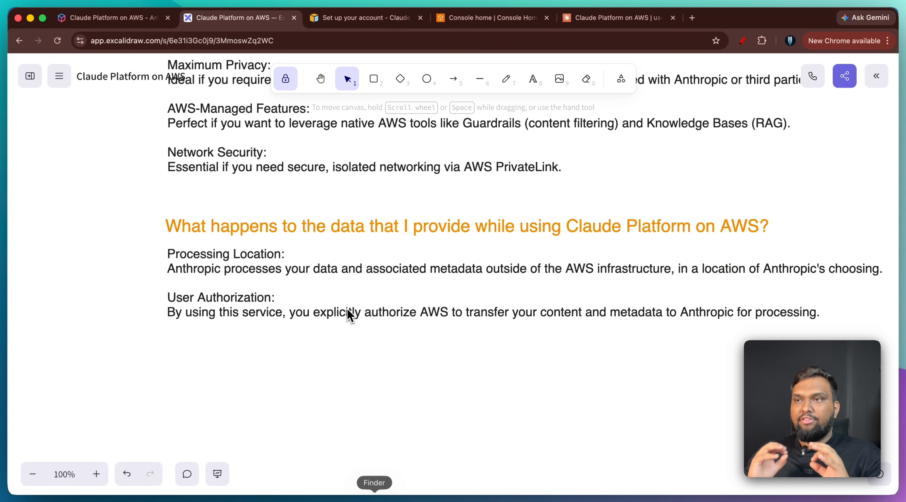
scroll(350, 315, up, 20)
scroll(349, 315, down, 3)
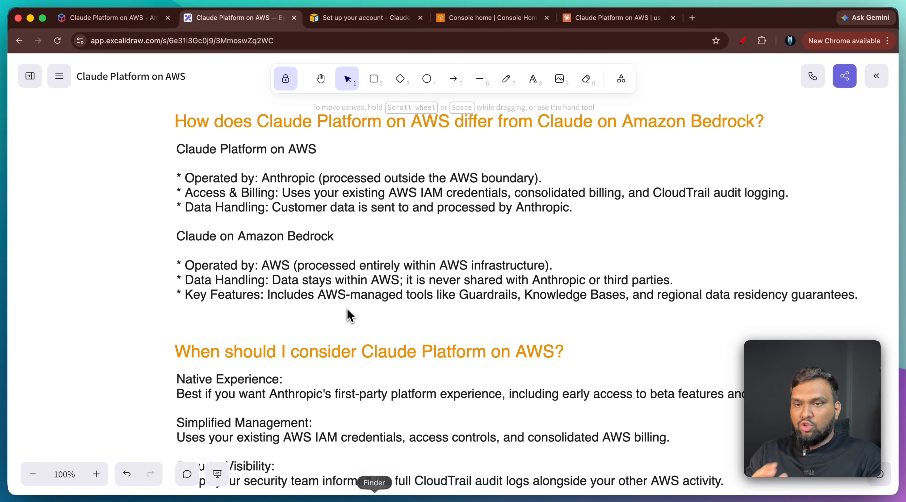
Switch to the AWS documentation on setting up the account and read the introduction and Step 1 on signing up
click(359, 18)
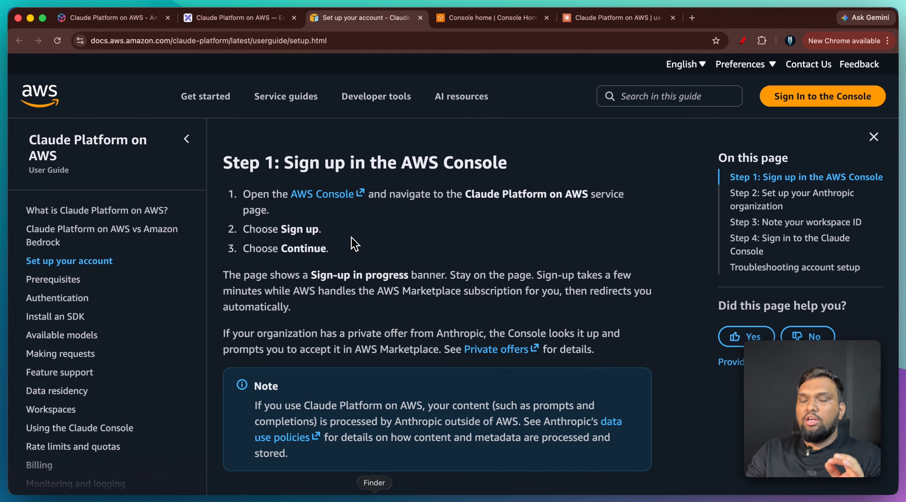
scroll(354, 244, up, 10)
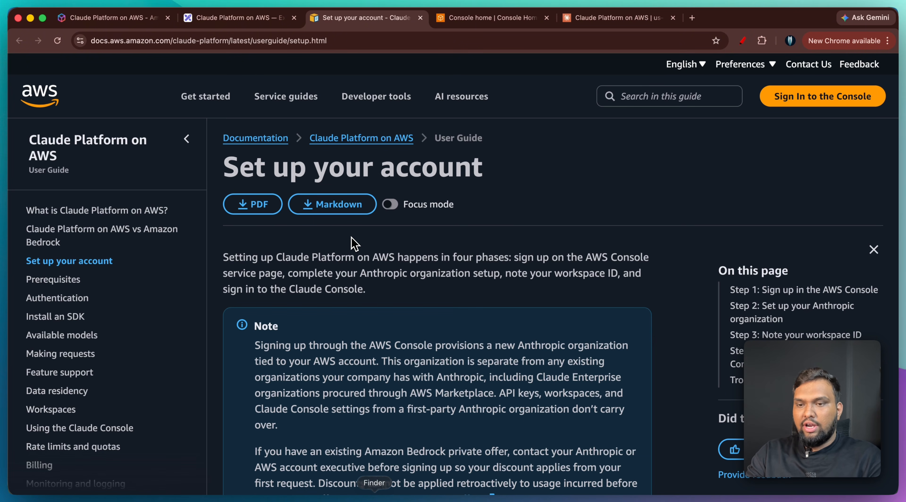
scroll(353, 243, down, 10)
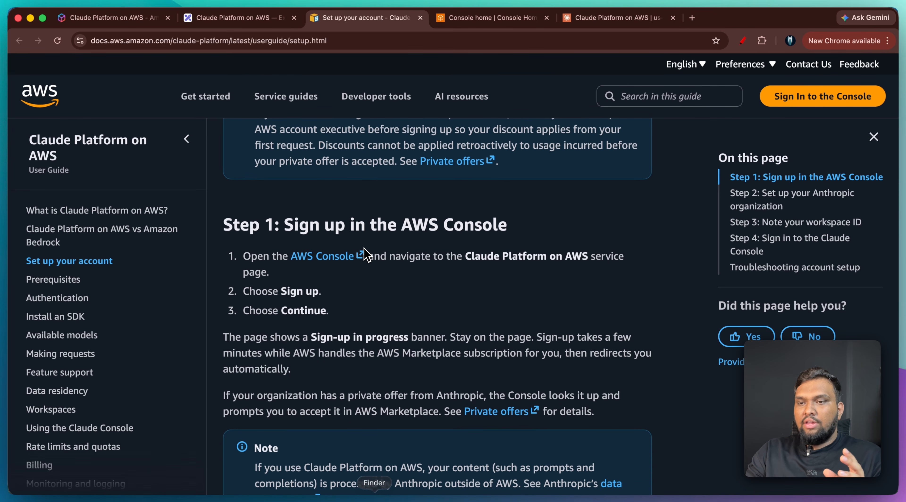
Switch to the AWS Console home and search the services for "Claude"
click(471, 19)
click(222, 71)
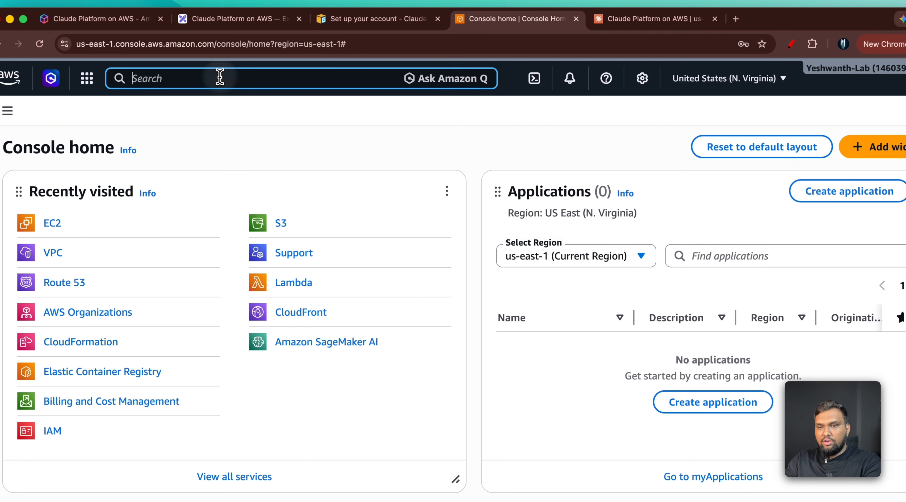
text(Clause)
key(BackSpace)
key(BackSpace)
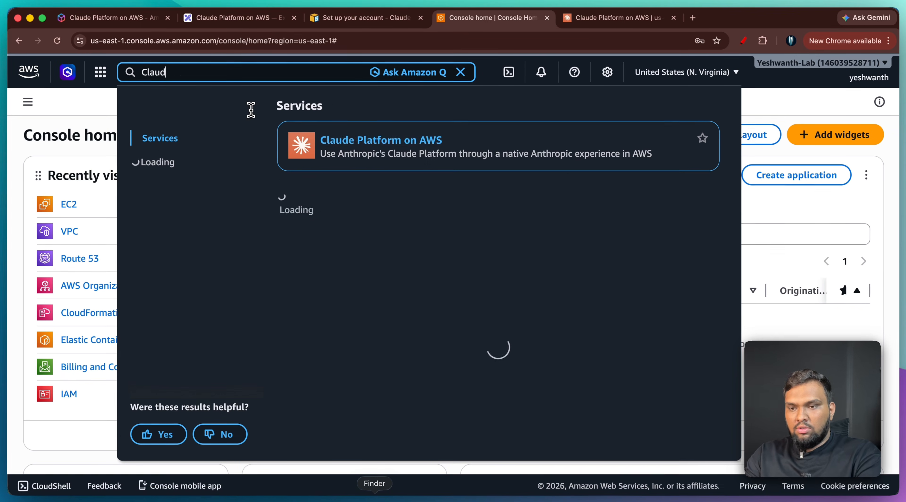
text(de)
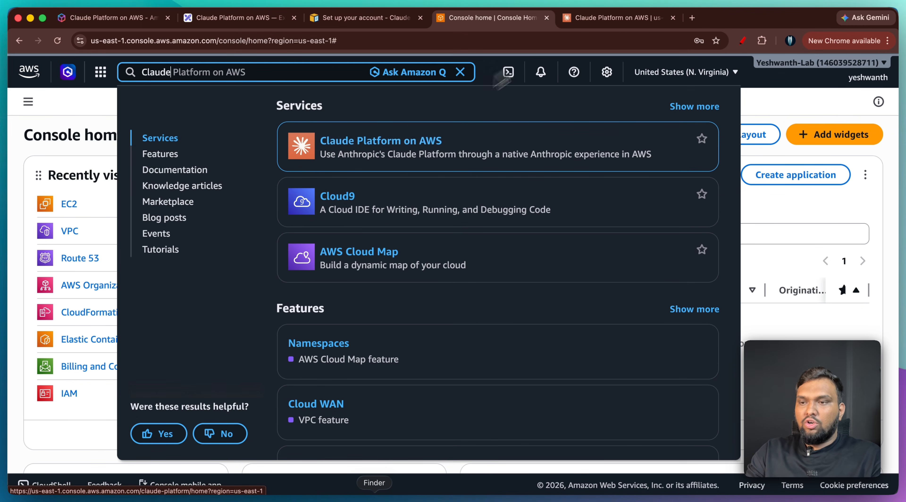
Switch to the Claude Platform on AWS service page and review its benefits and features
click(598, 17)
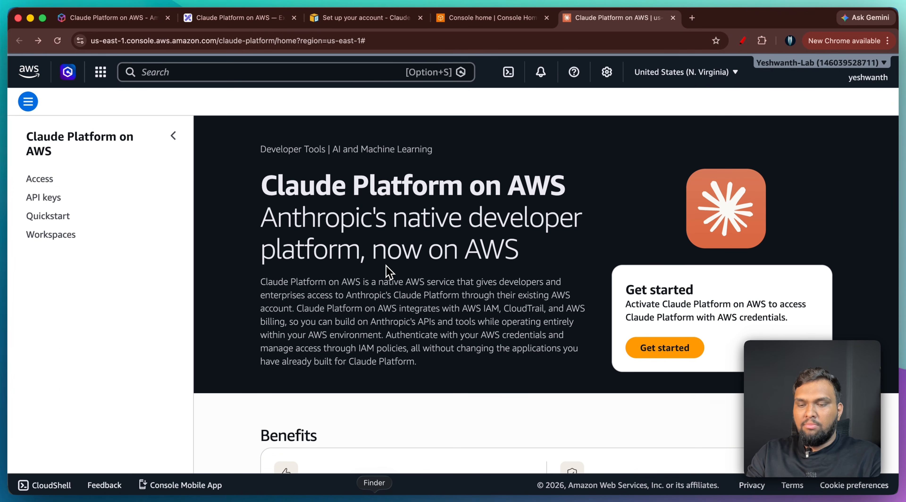
scroll(389, 272, down, 10)
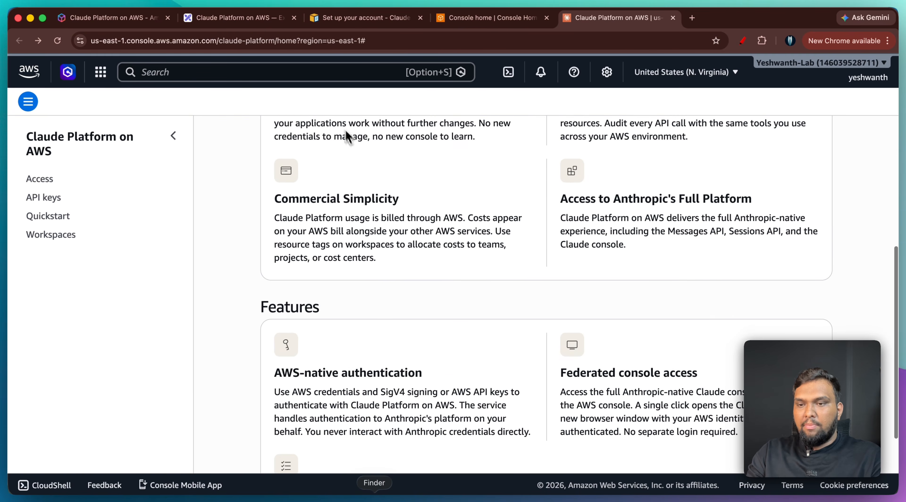
scroll(349, 140, up, 10)
scroll(382, 313, down, 12)
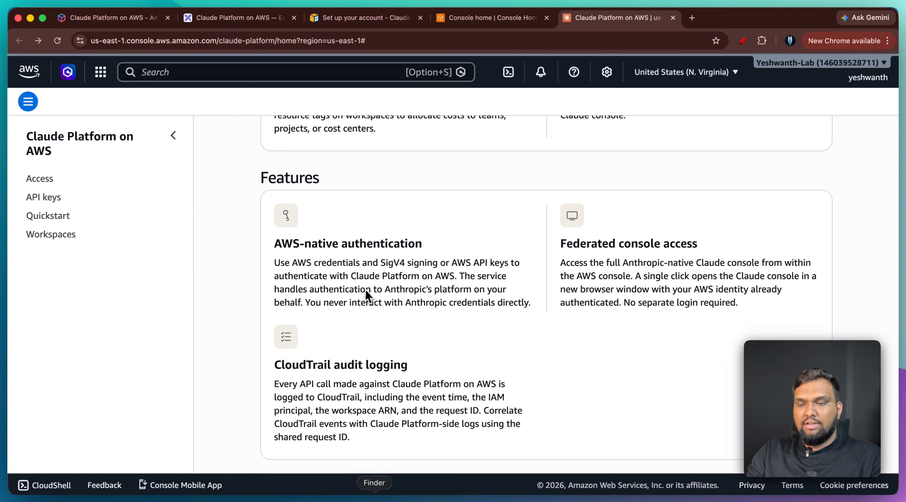
scroll(366, 294, up, 10)
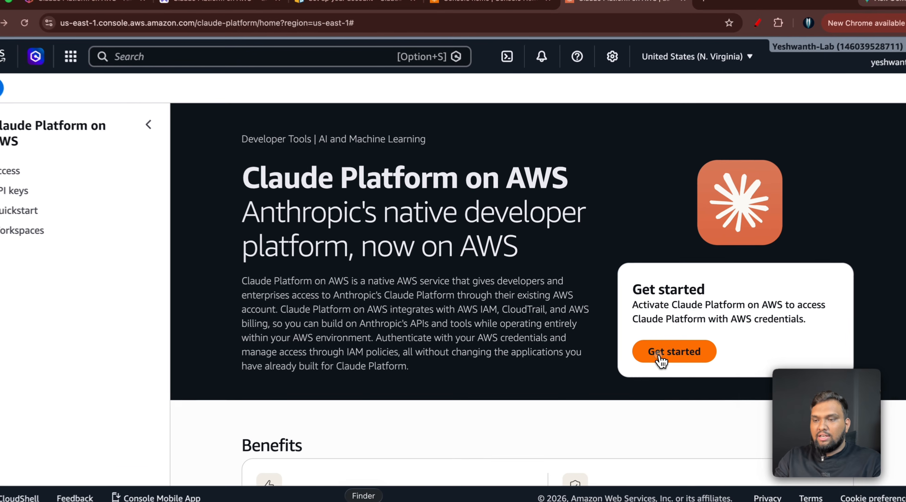
Start activating Claude Platform on AWS, highlight the data processing notice and continue with the setup
click(661, 360)
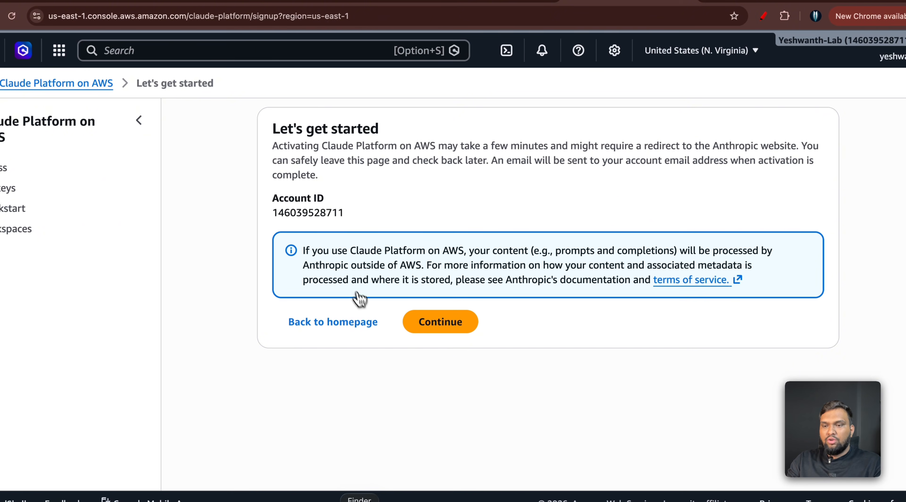
triple_click(366, 278)
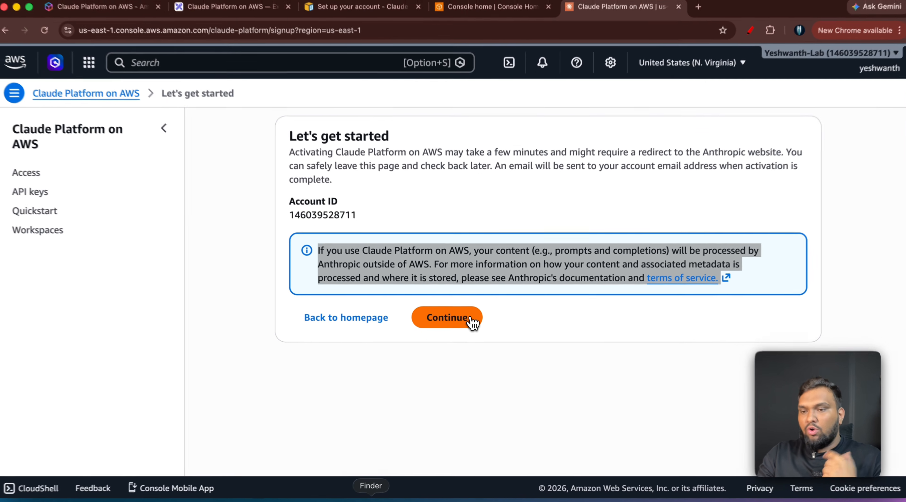
click(472, 318)
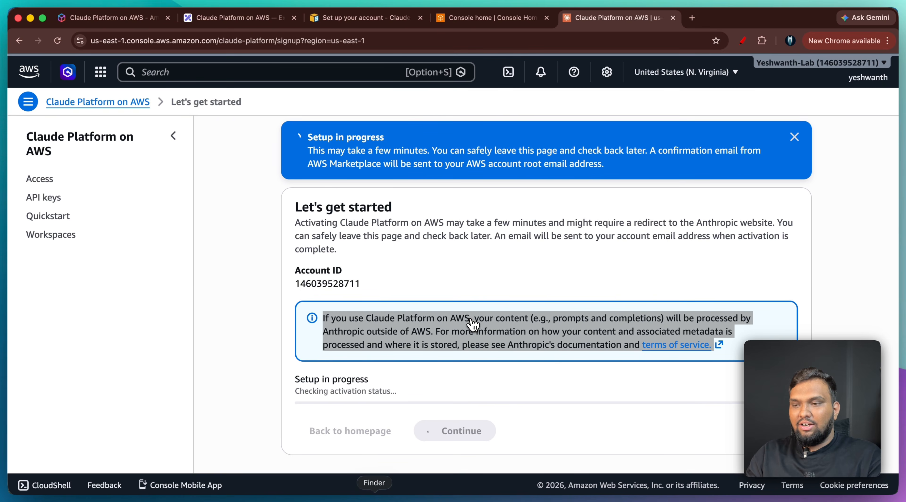
scroll(474, 324, down, 1)
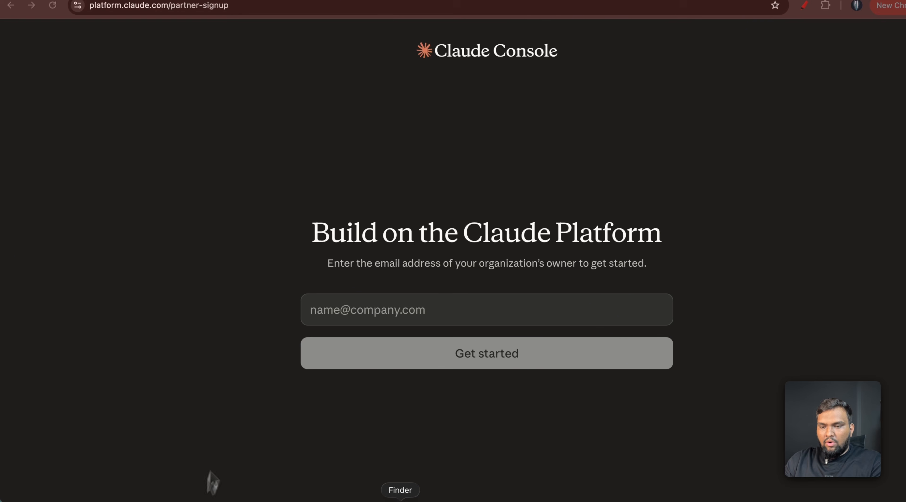
Enter the organization owner's email on the Claude Console sign-up page and submit it to get started
click(408, 148)
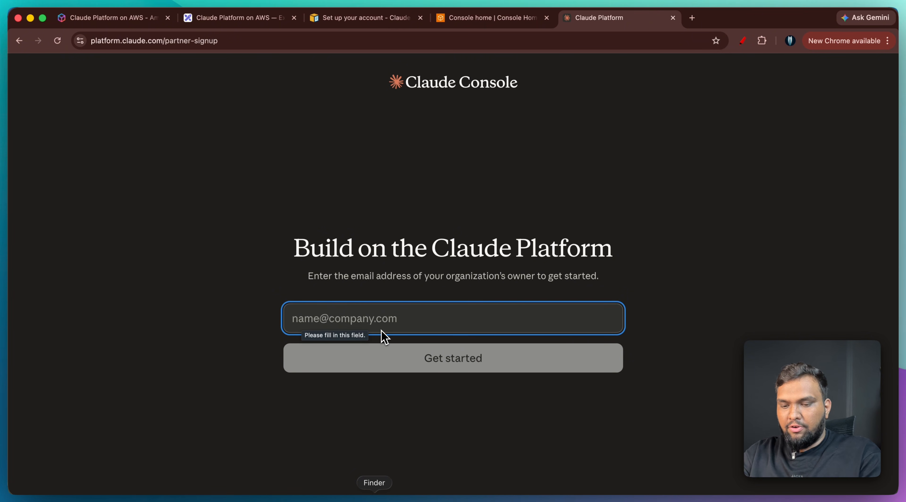
text(te)
click(378, 363)
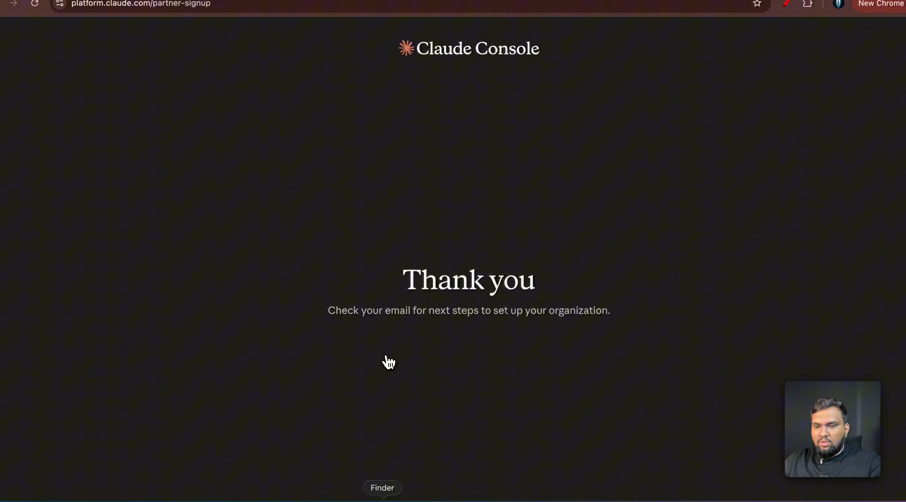
triple_click(371, 311)
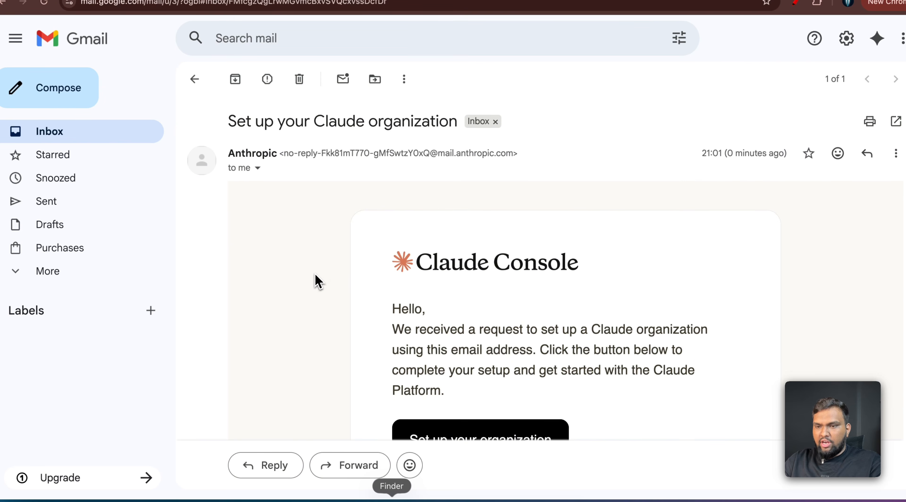
Read the "Set up your Claude organization" email in Gmail and follow its organization setup link
scroll(327, 281, down, 6)
scroll(320, 281, up, 3)
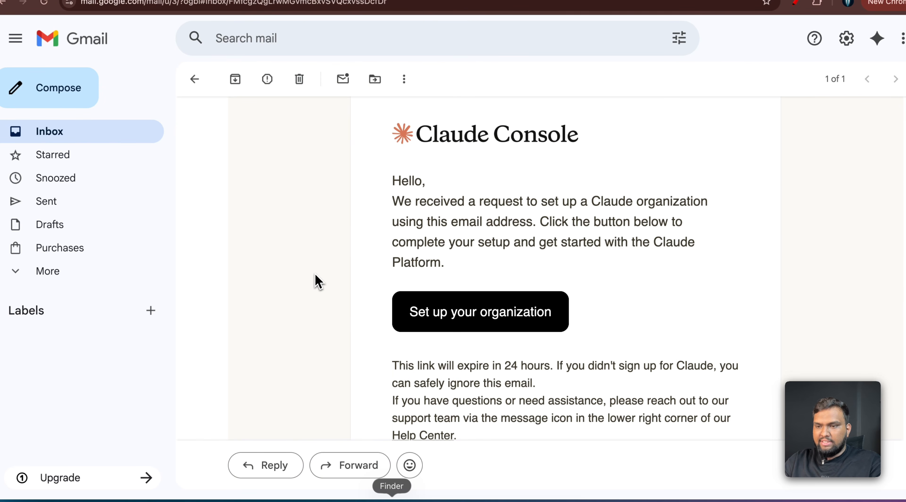
triple_click(436, 218)
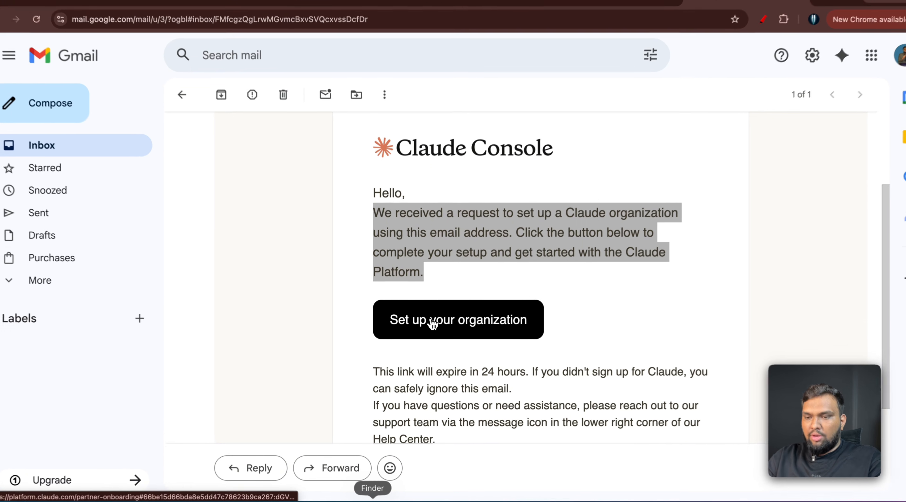
click(433, 322)
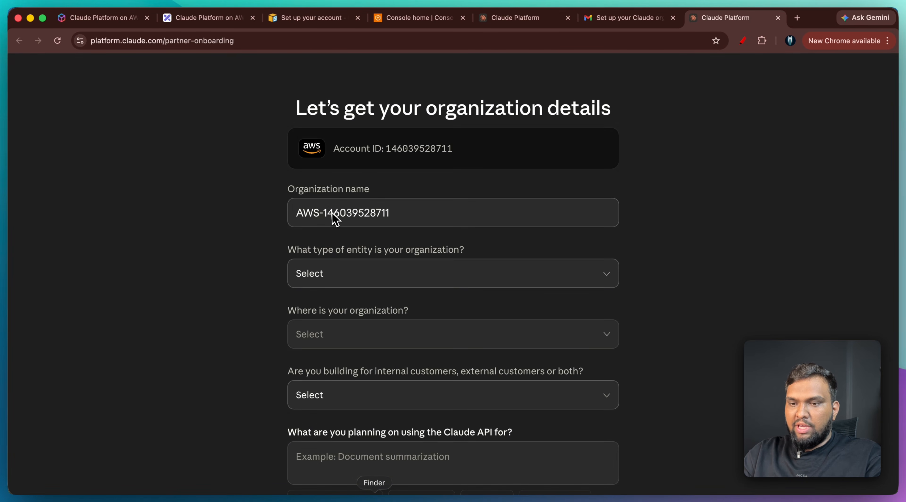
In the organization details, set the entity type to Non-profit and the organization's location to India
scroll(366, 267, down, 3)
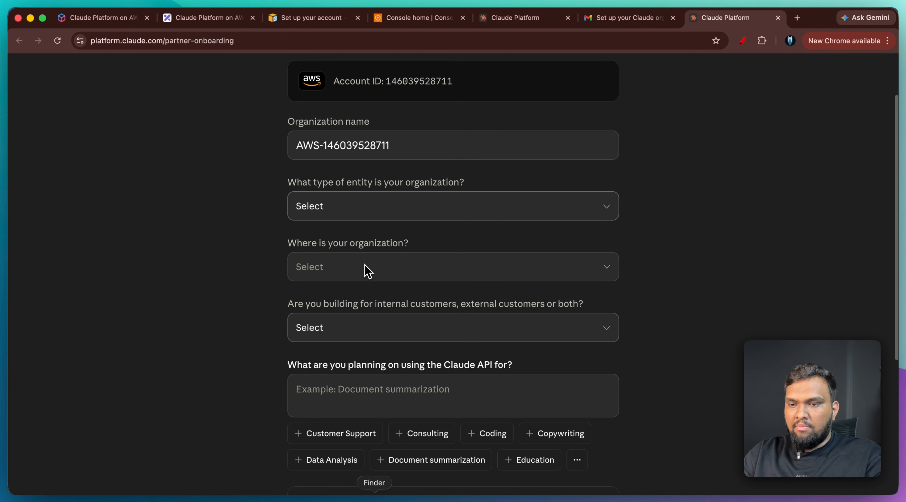
click(348, 206)
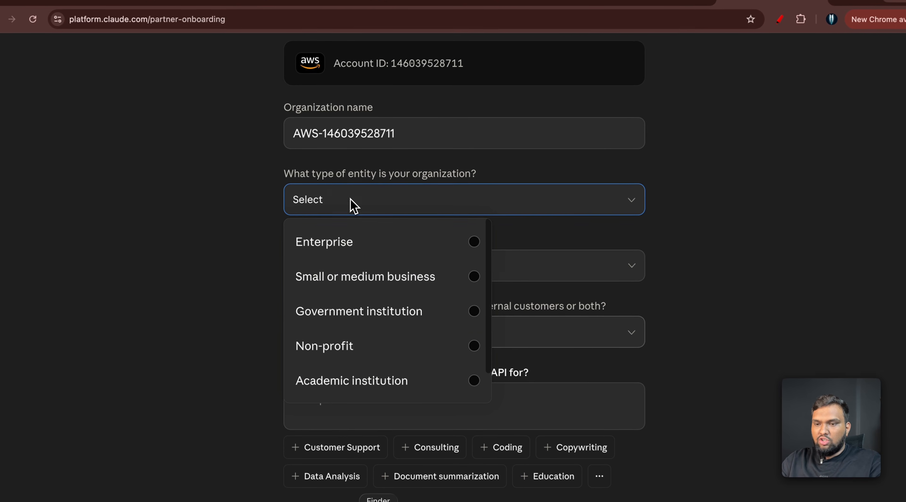
scroll(371, 311, down, 1)
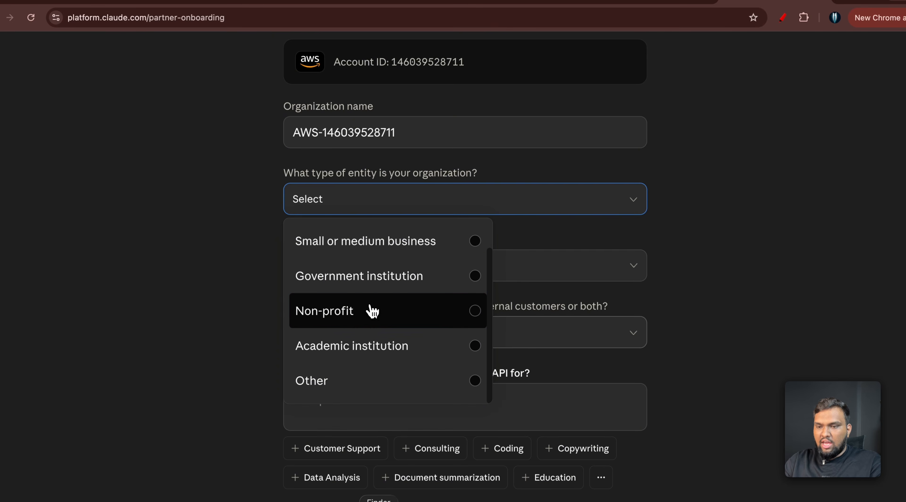
click(362, 326)
click(340, 267)
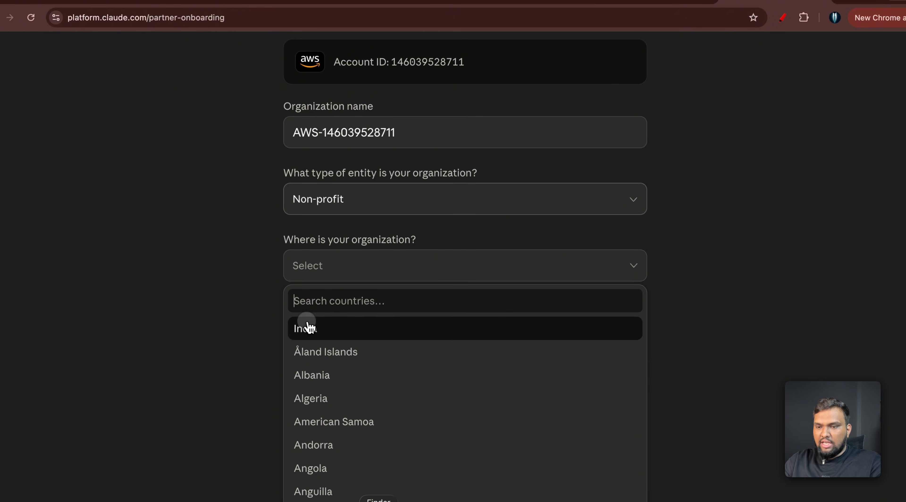
click(308, 328)
Answer the question about the customers being built for with Internal
scroll(307, 327, down, 5)
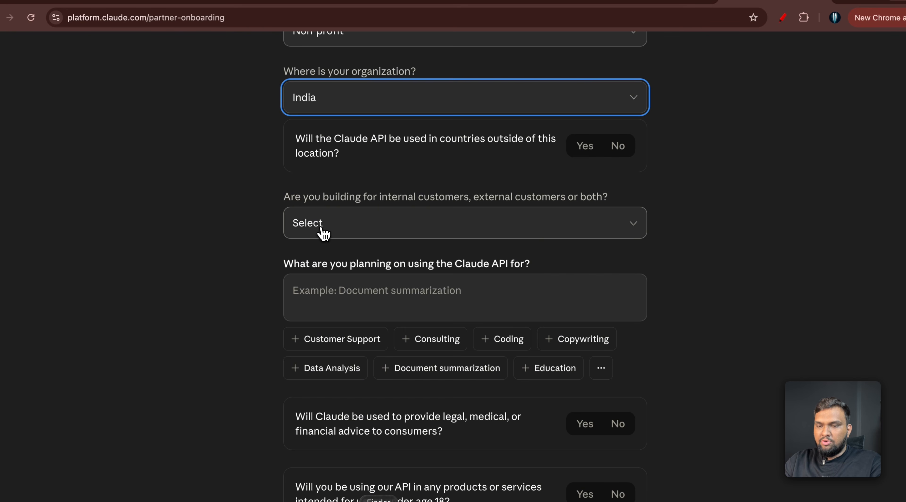
click(323, 232)
click(317, 268)
Describe the planned use of the Claude API as "Testing and Creating Content"
scroll(315, 266, down, 2)
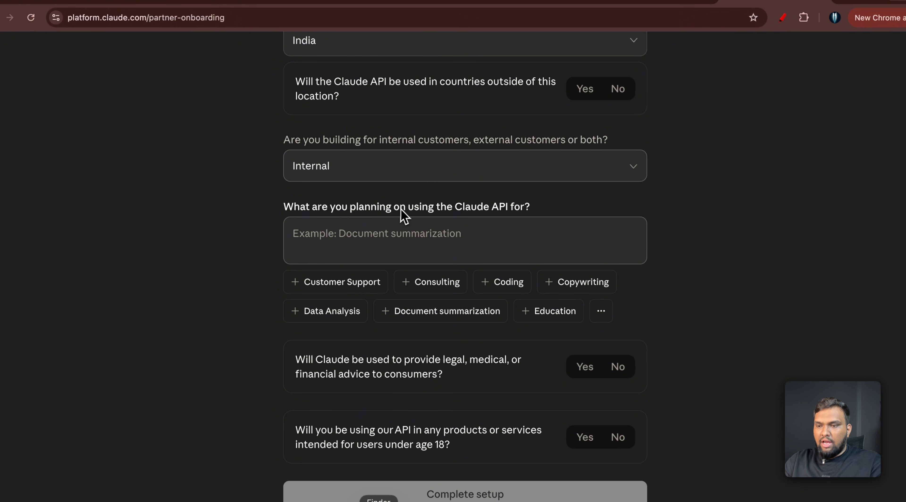
click(333, 235)
text(Te)
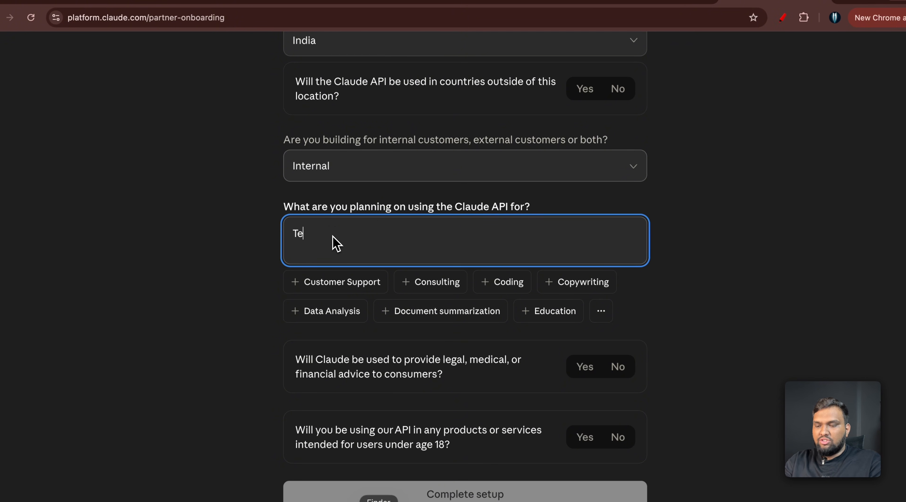
text(sting a)
text(nd Creat)
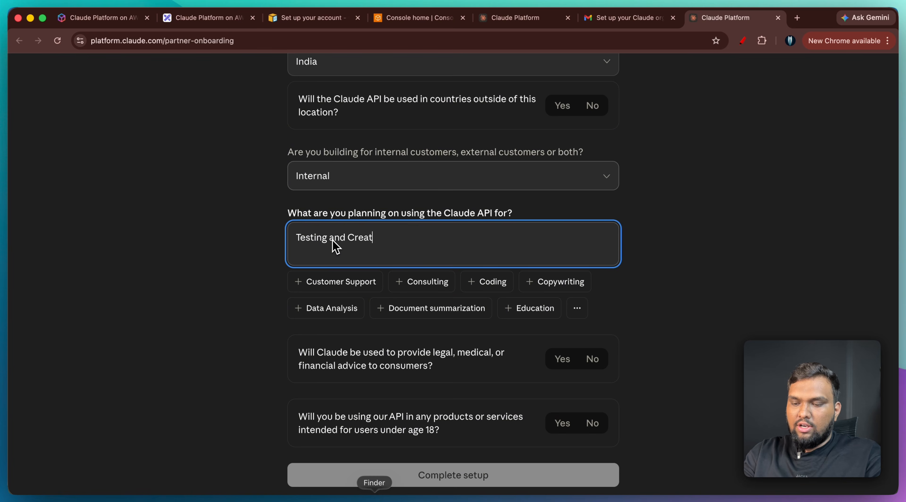
text(ing Content)
scroll(332, 240, down, 1)
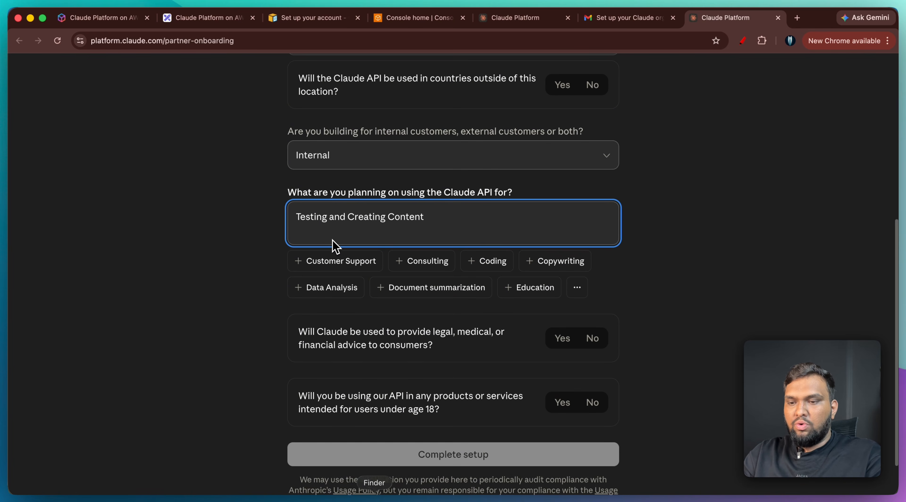
key(super+a)
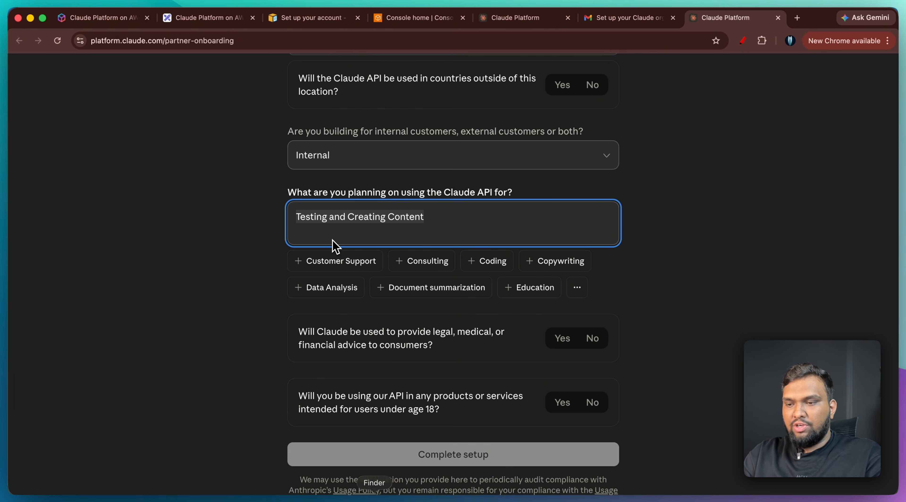
Add the suggested use cases Education, Copywriting, Coding and Customer Support to the planned Claude API use
click(523, 288)
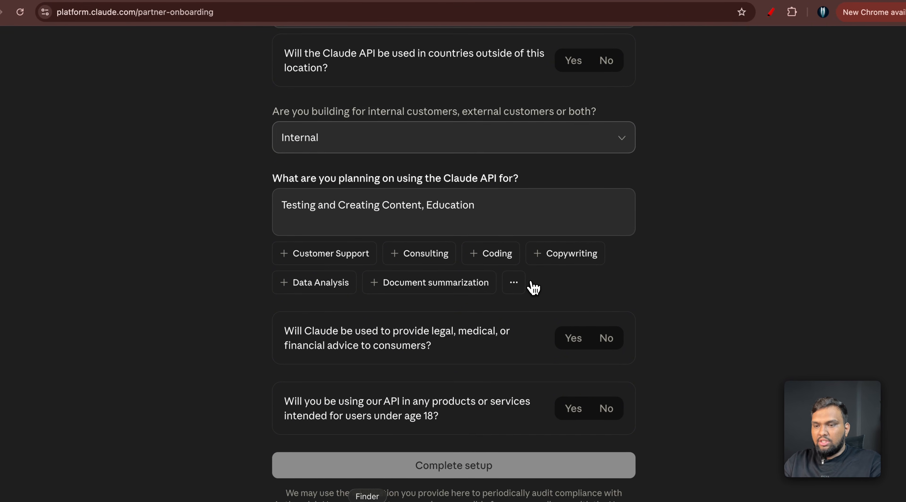
click(550, 259)
click(483, 259)
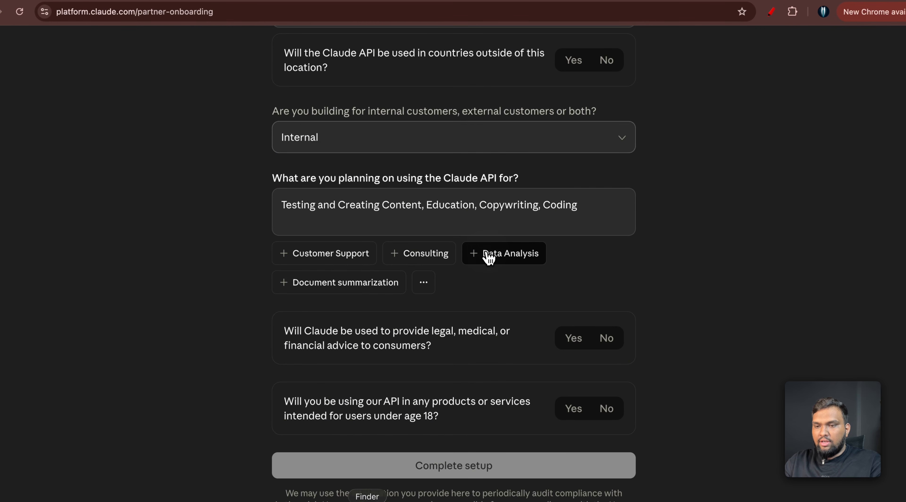
click(369, 255)
scroll(413, 350, down, 1)
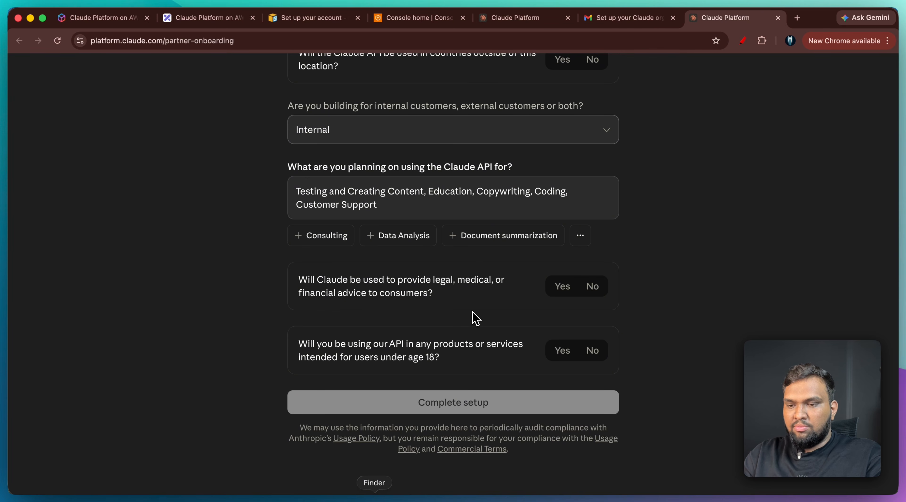
Answer No to the questions about legal, medical or financial advice and about products for users under age 18
click(593, 286)
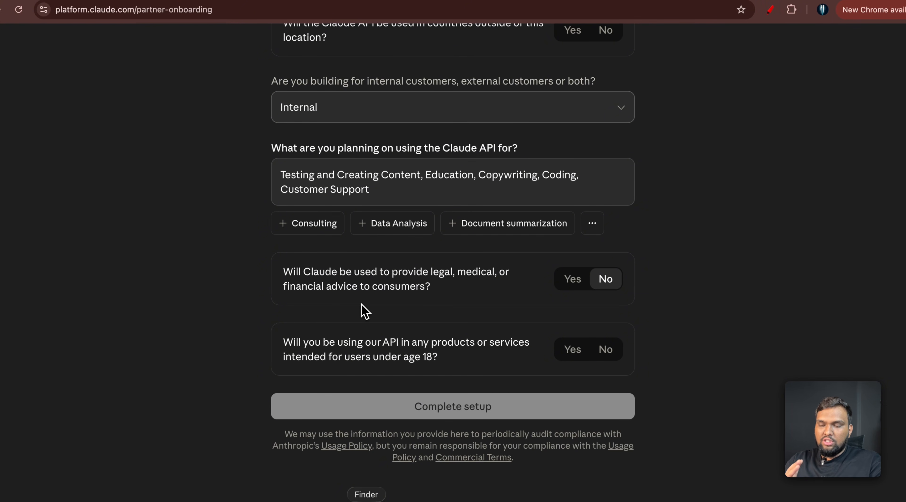
click(574, 280)
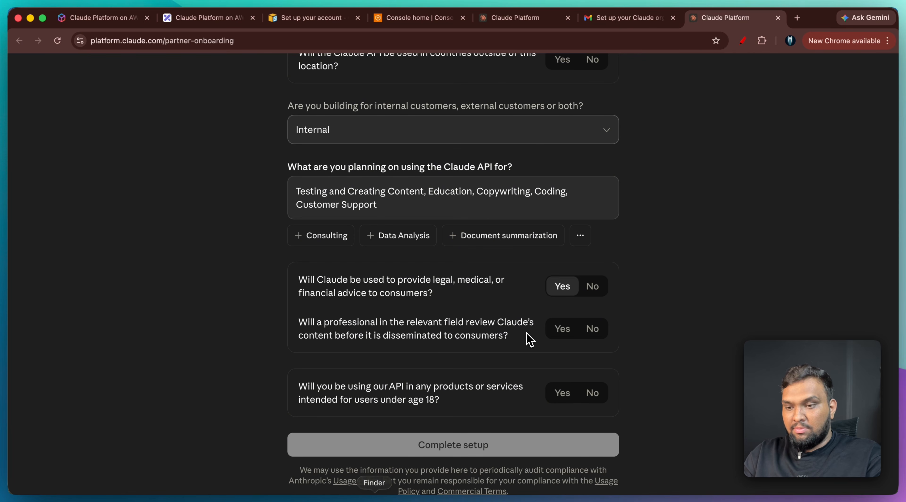
click(593, 288)
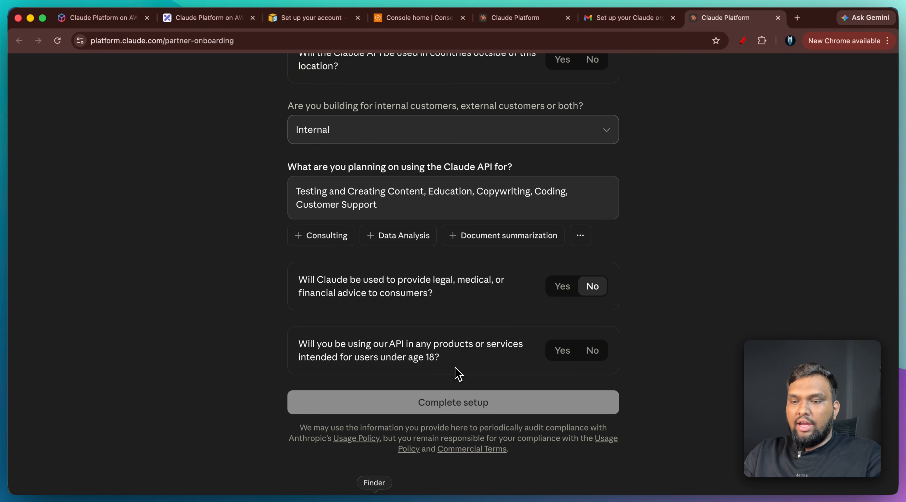
click(593, 350)
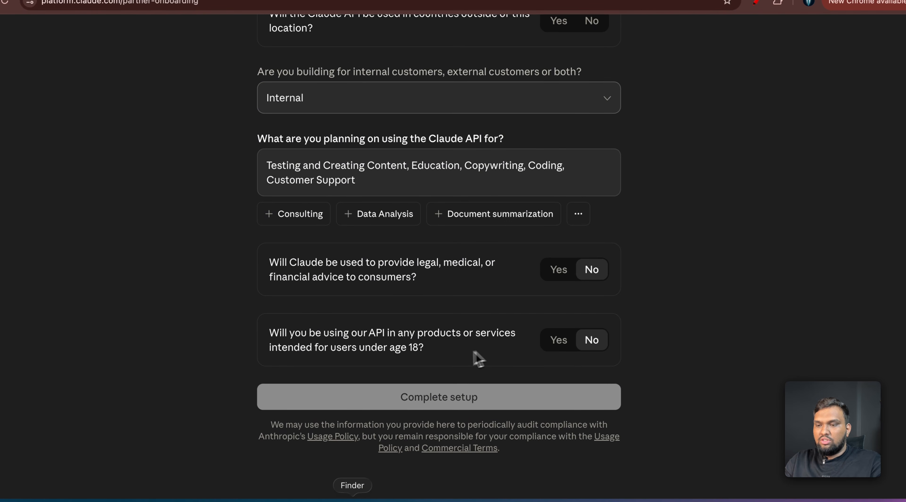
Answer No to using the Claude API outside the organization's location and complete the organization setup
scroll(440, 371, up, 6)
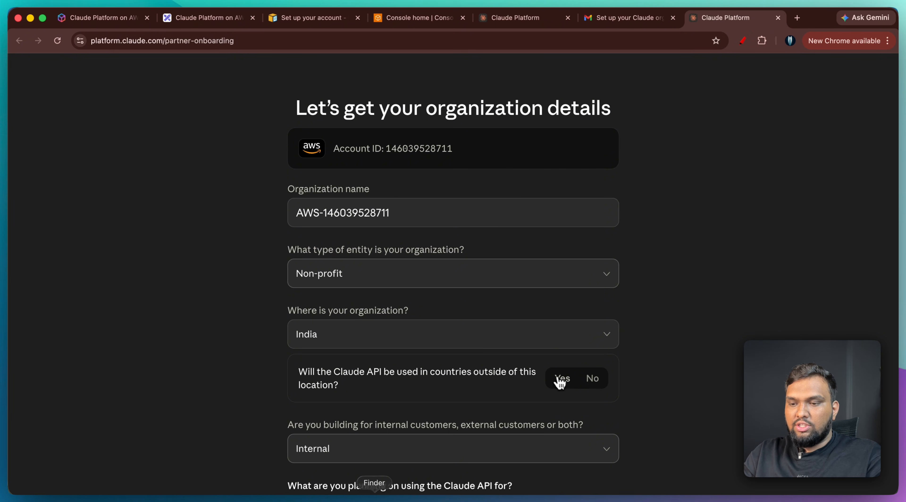
click(593, 378)
scroll(458, 406, down, 8)
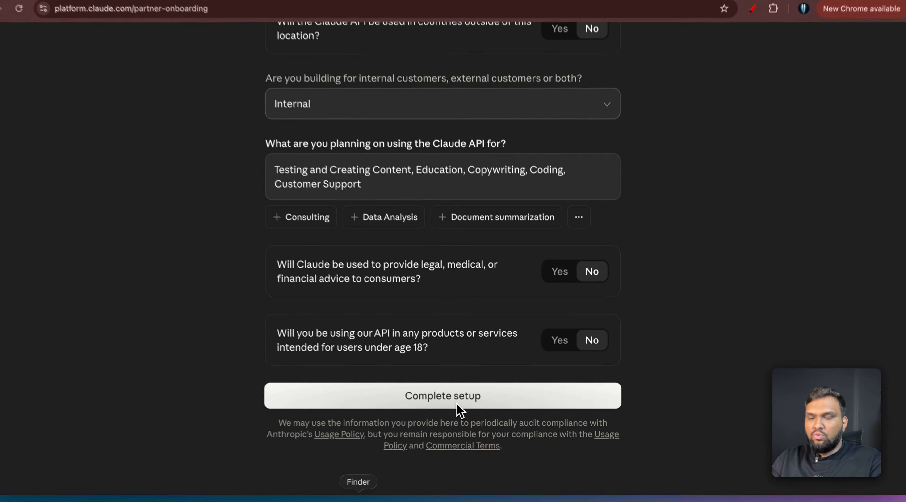
scroll(458, 422, up, 8)
scroll(433, 278, down, 8)
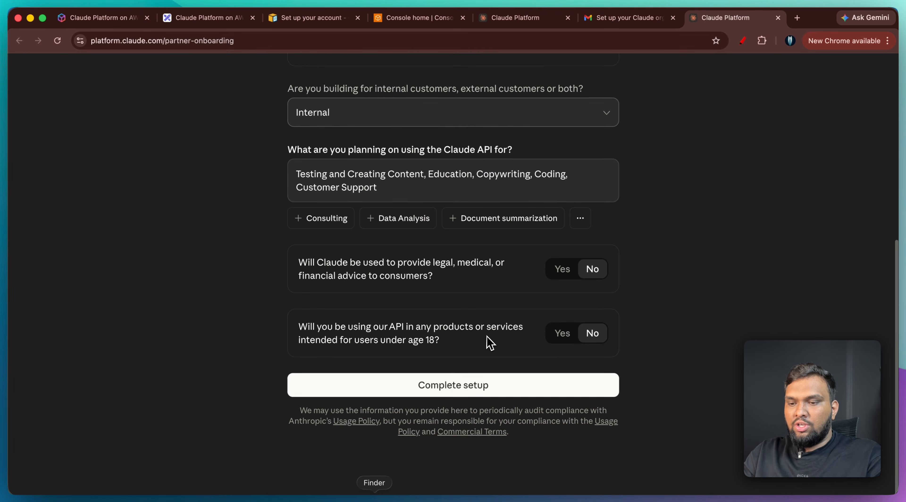
scroll(457, 351, up, 1)
click(445, 403)
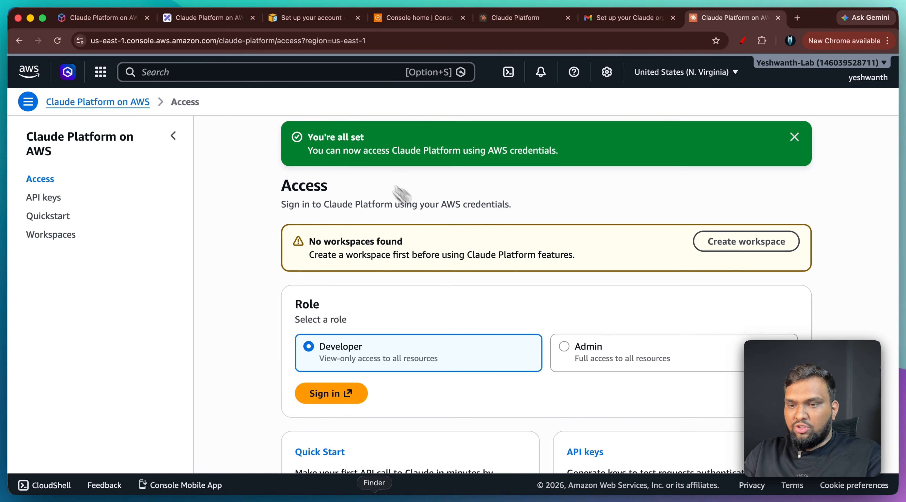
Create the first workspace for Claude Platform on AWS and dismiss the notifications on the Access page
triple_click(319, 139)
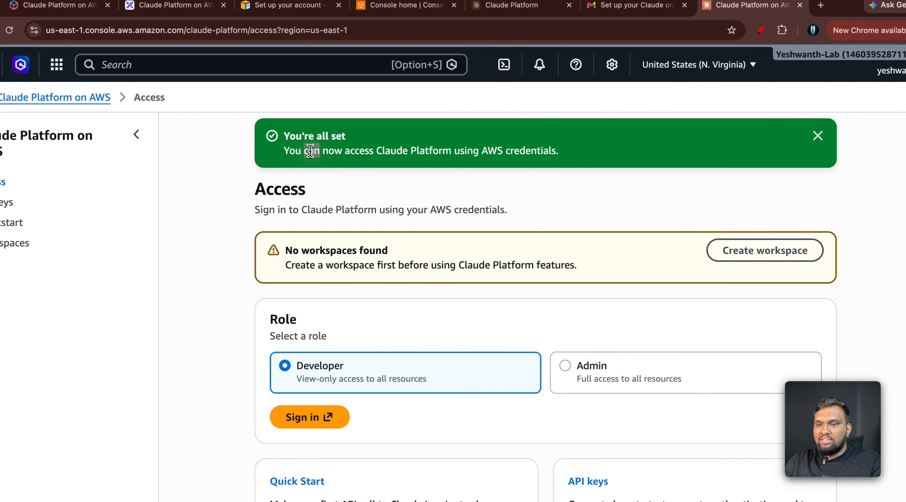
triple_click(310, 151)
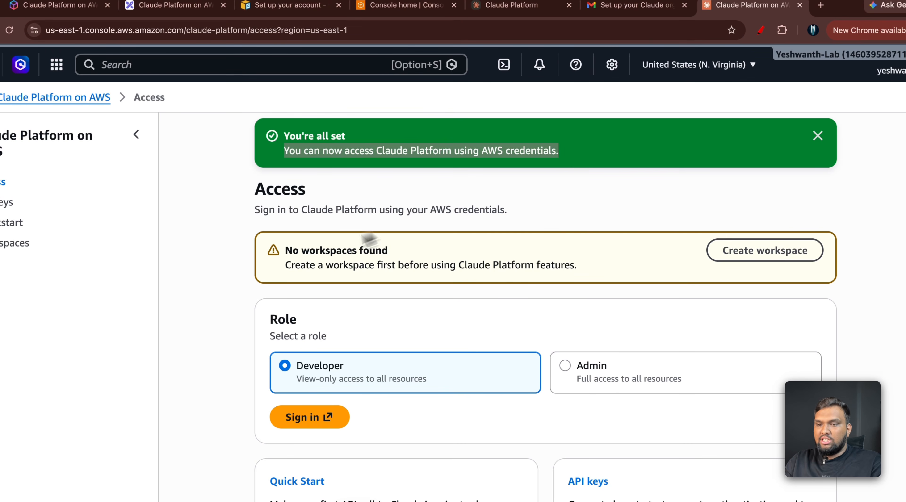
triple_click(278, 211)
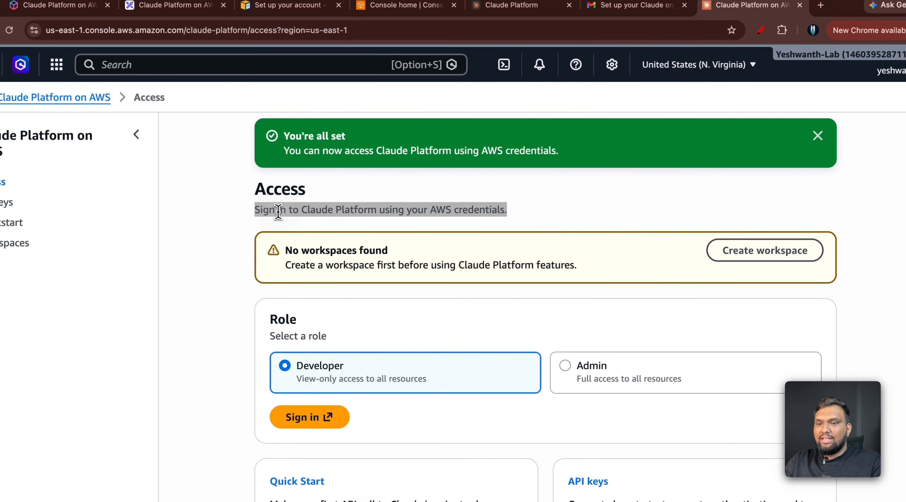
triple_click(302, 265)
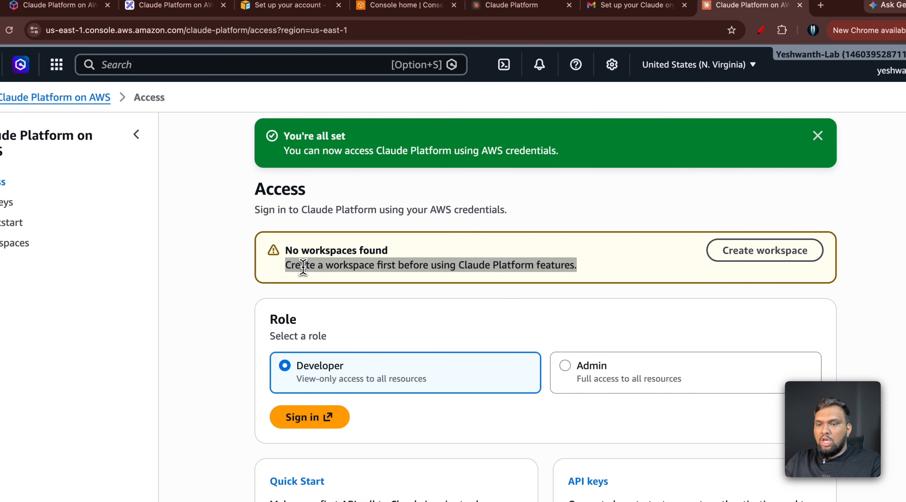
click(415, 268)
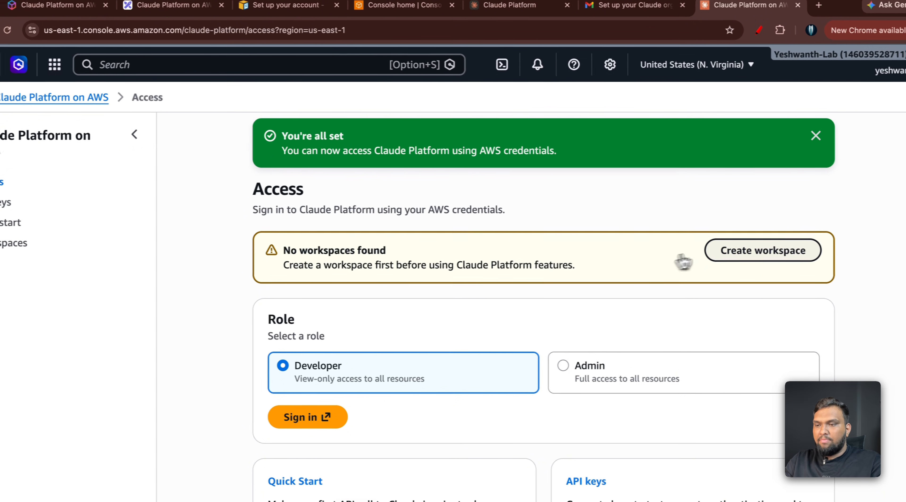
click(729, 254)
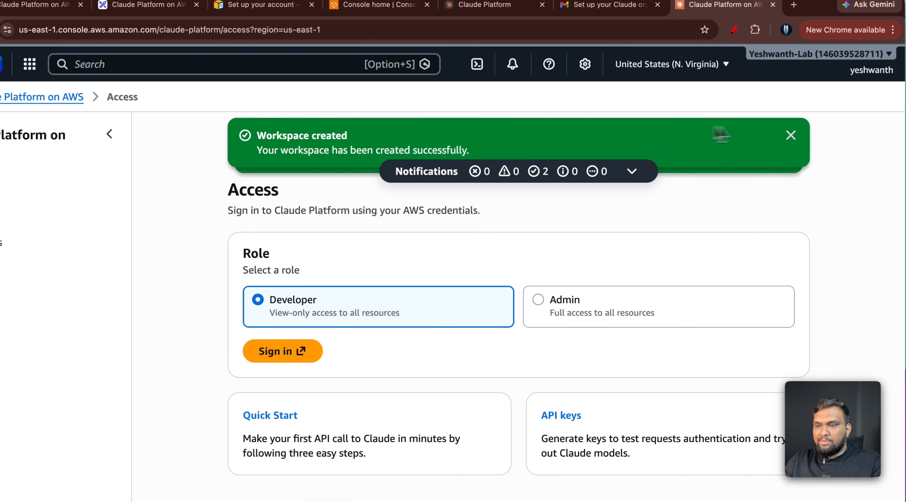
click(790, 136)
click(790, 136)
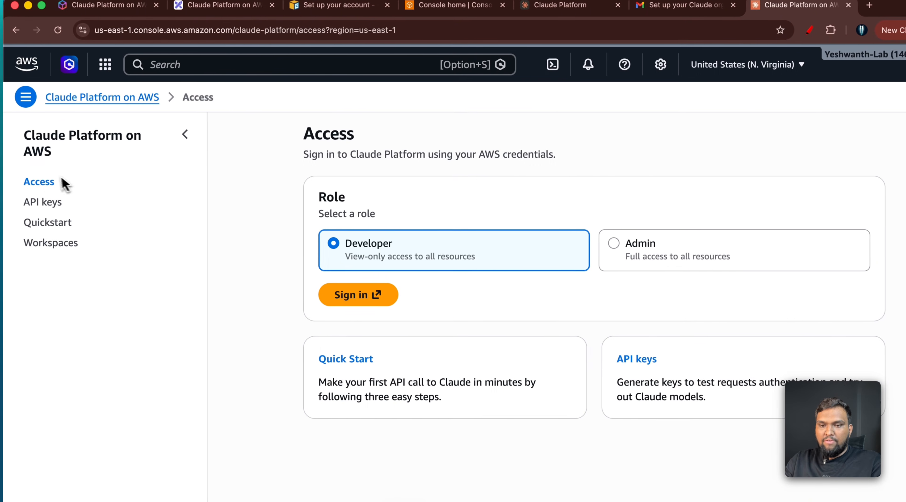
Open the Workspaces page and examine the listed workspace's ID, color, data residency and creation details
click(50, 253)
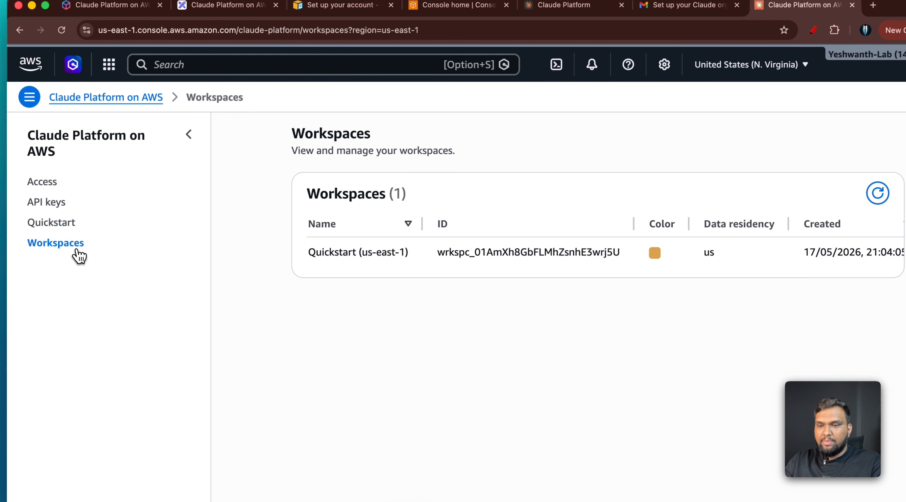
double_click(474, 253)
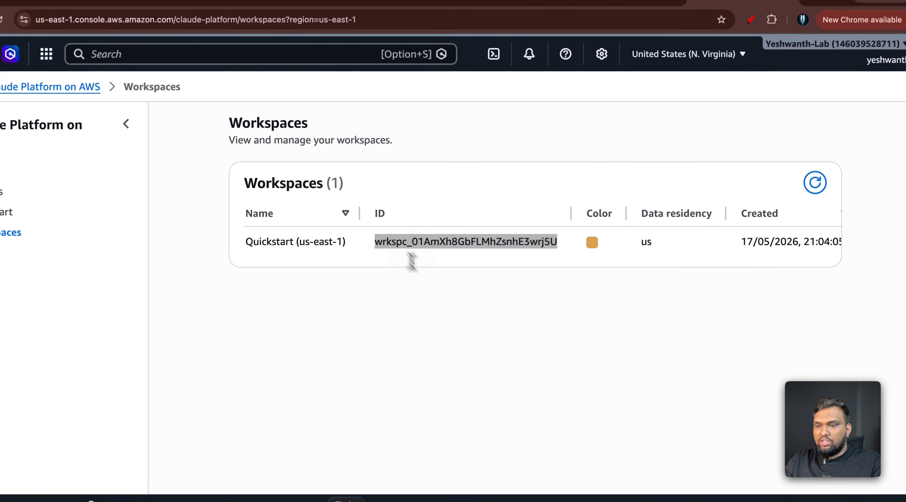
click(462, 311)
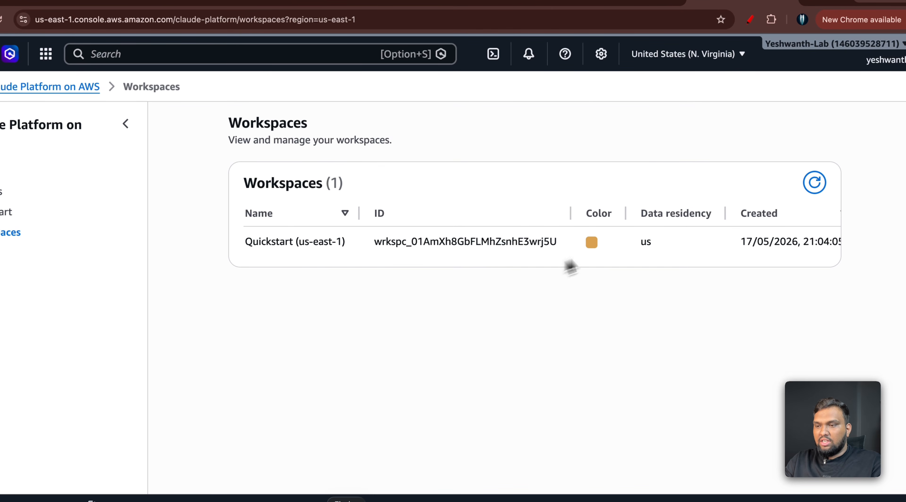
scroll(739, 246, right, 3)
scroll(735, 250, left, 3)
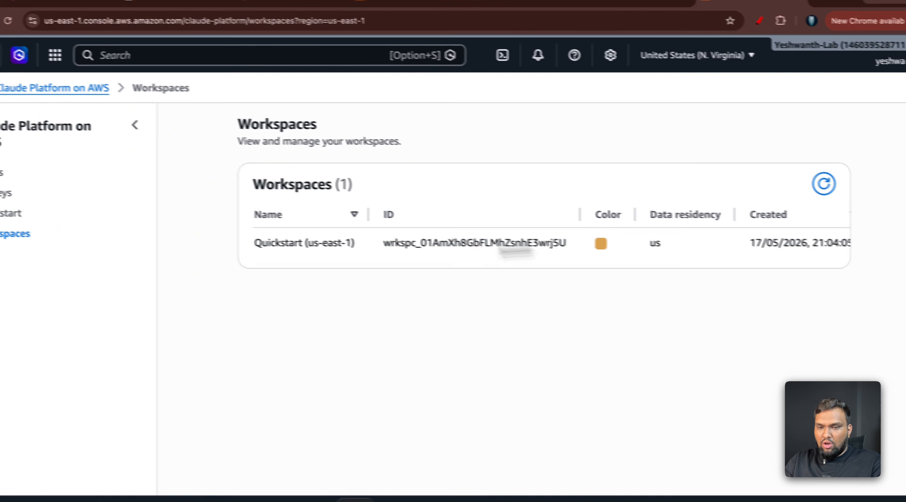
Review the Developer and Admin role options for access and the short-term and long-term API key options
click(1, 172)
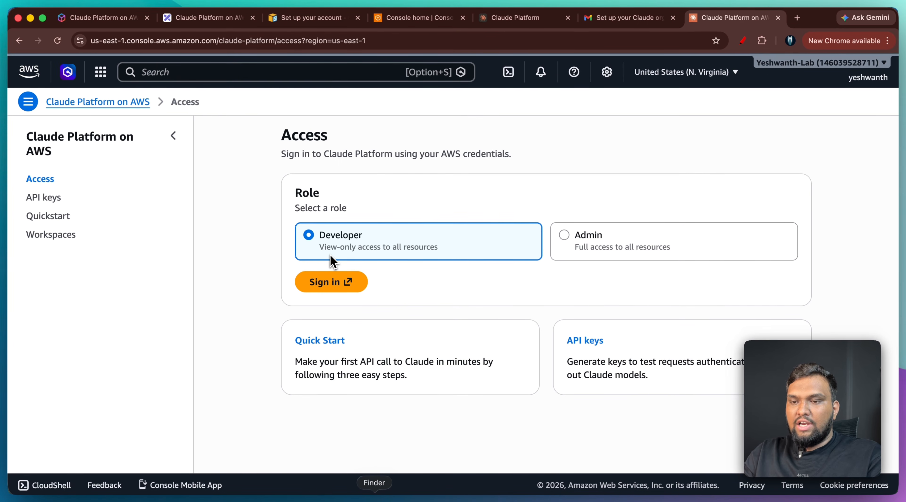
click(588, 242)
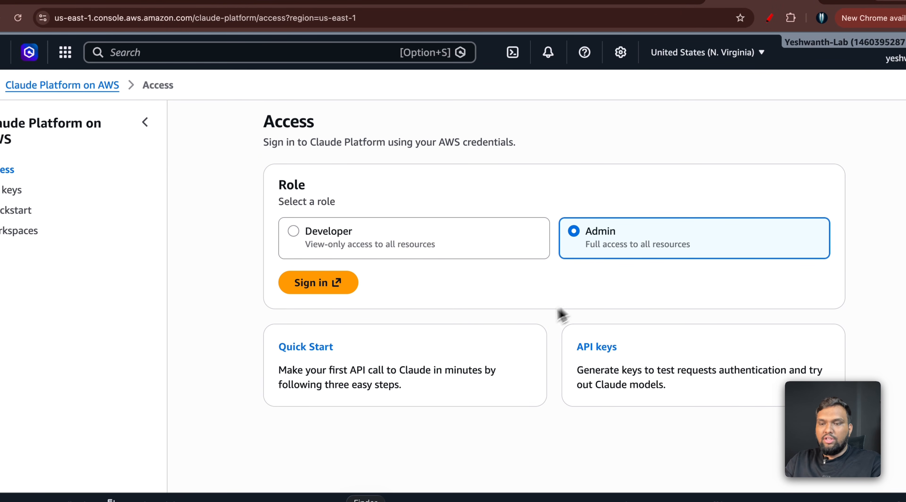
click(12, 191)
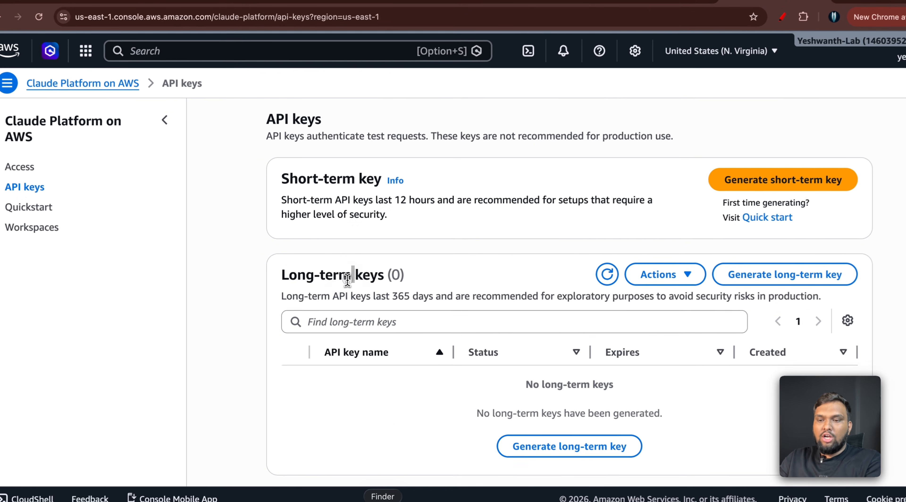
triple_click(341, 282)
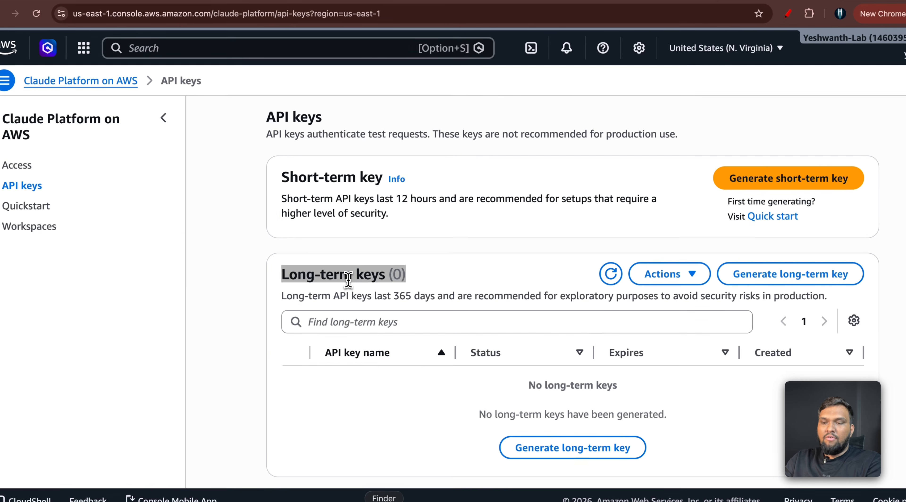
scroll(349, 281, down, 1)
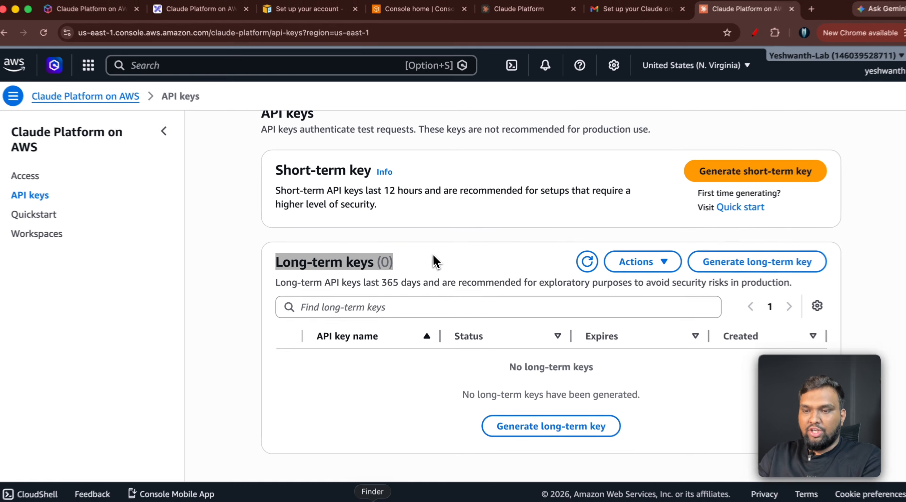
click(438, 254)
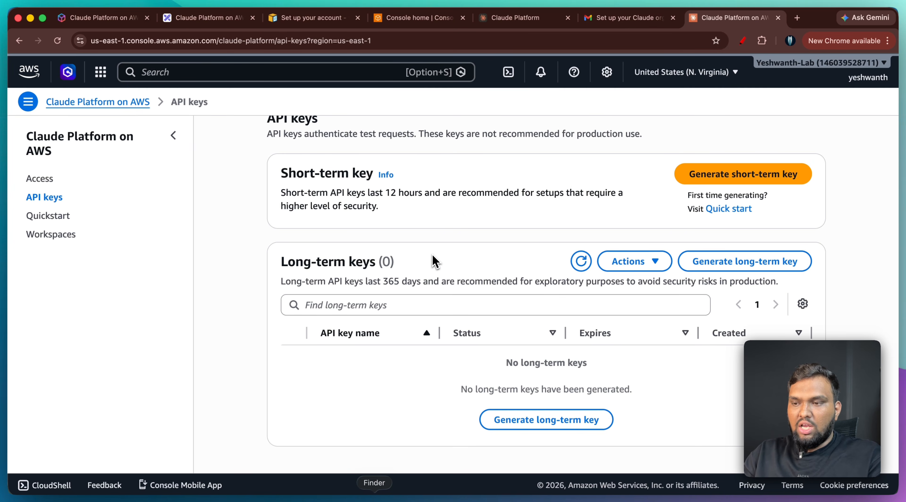
Review the Quick start page's operating system, SDK, language and workspace options for generating code
click(49, 217)
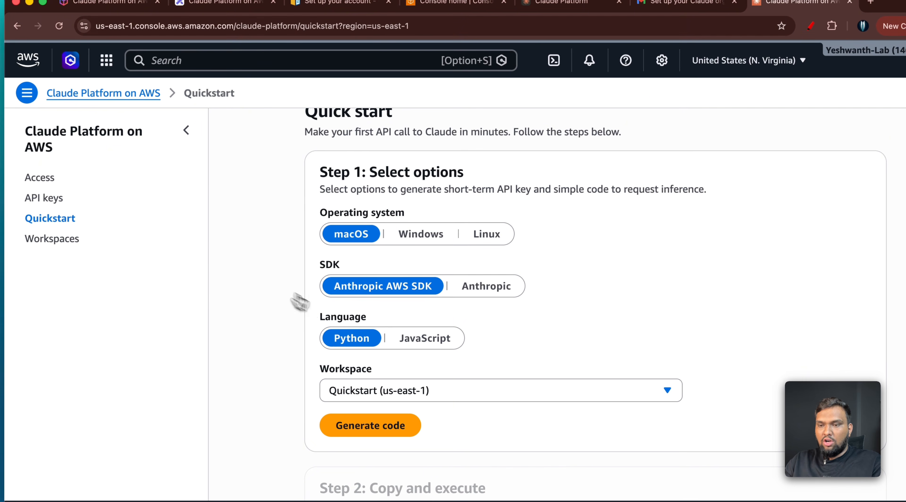
scroll(333, 316, up, 1)
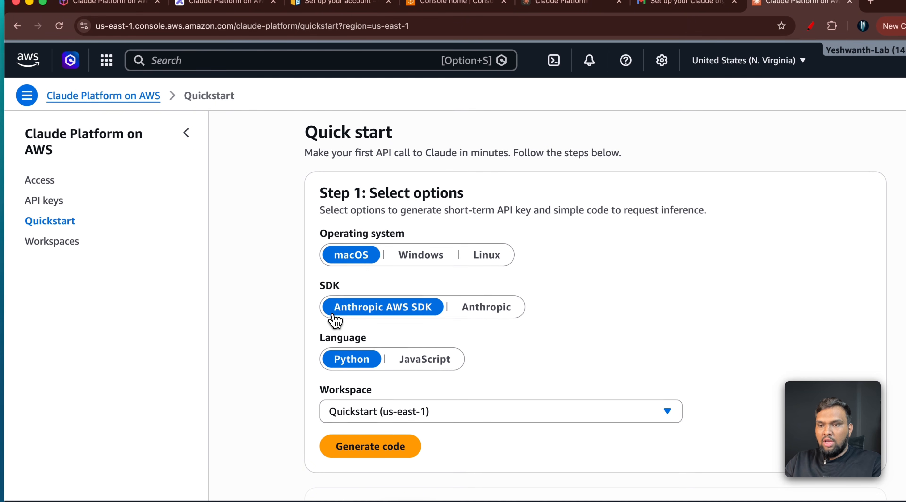
triple_click(329, 153)
triple_click(433, 148)
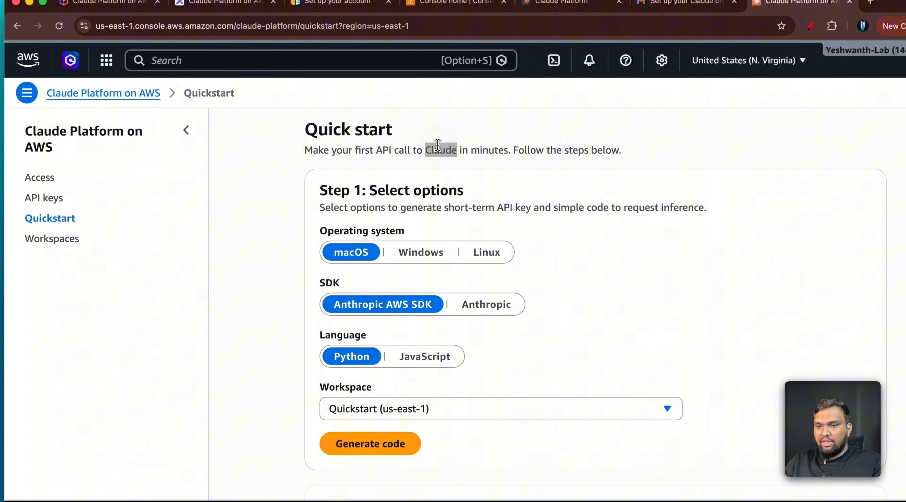
click(466, 156)
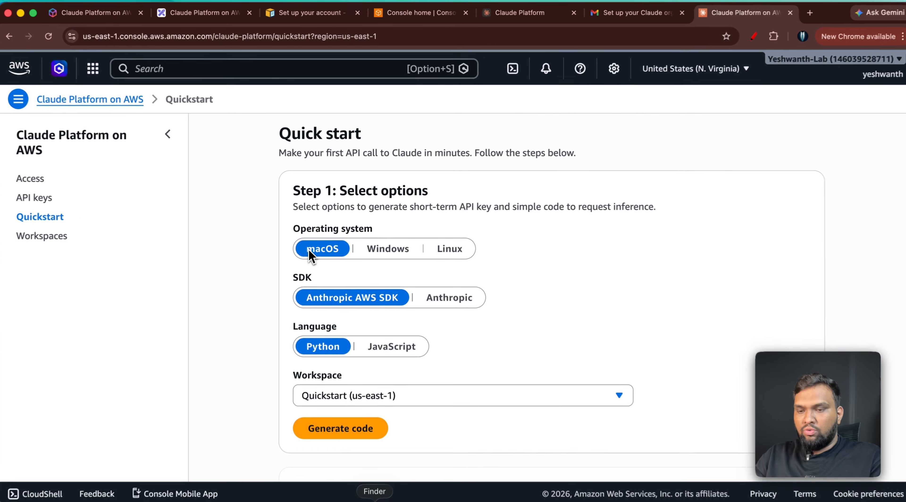
scroll(404, 310, down, 3)
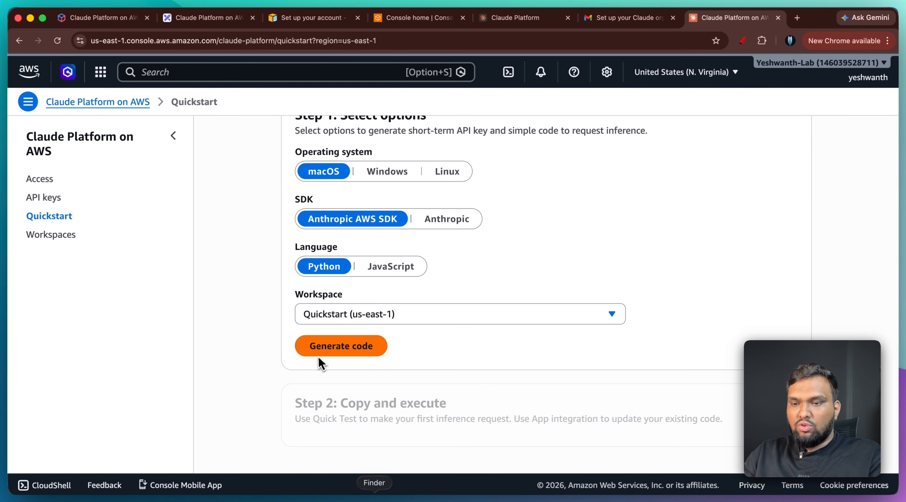
scroll(348, 320, up, 3)
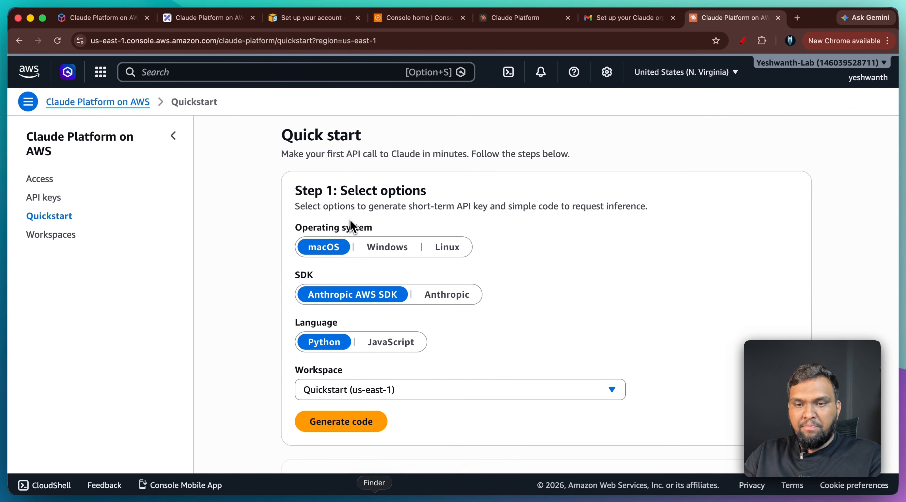
Sign in to Claude Platform from the Access page with the Admin role and look over the Claude Console navigation
click(39, 179)
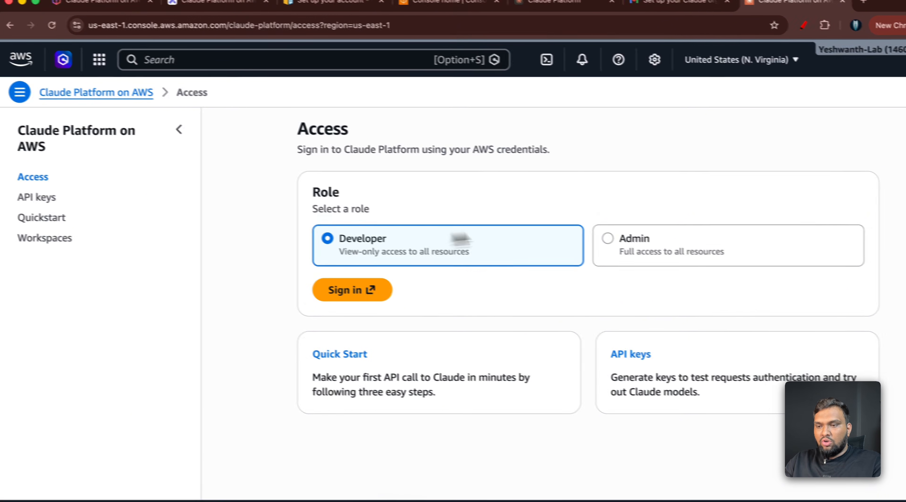
click(619, 240)
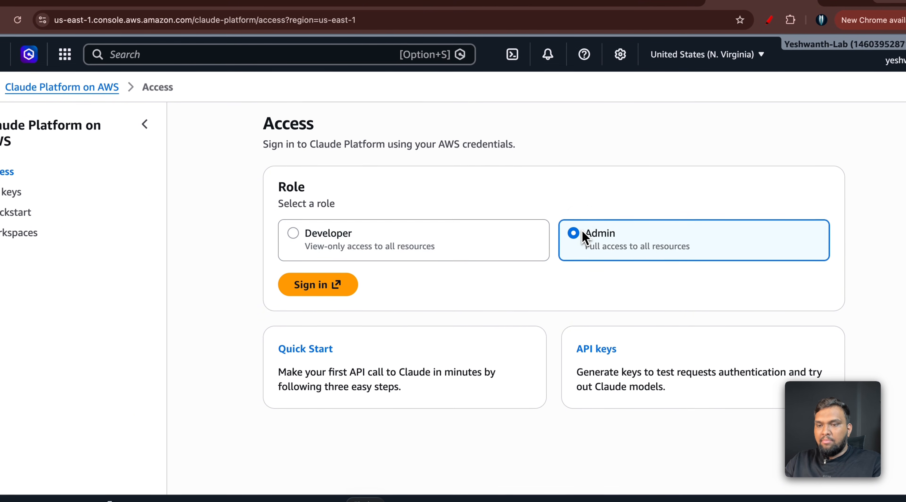
click(335, 297)
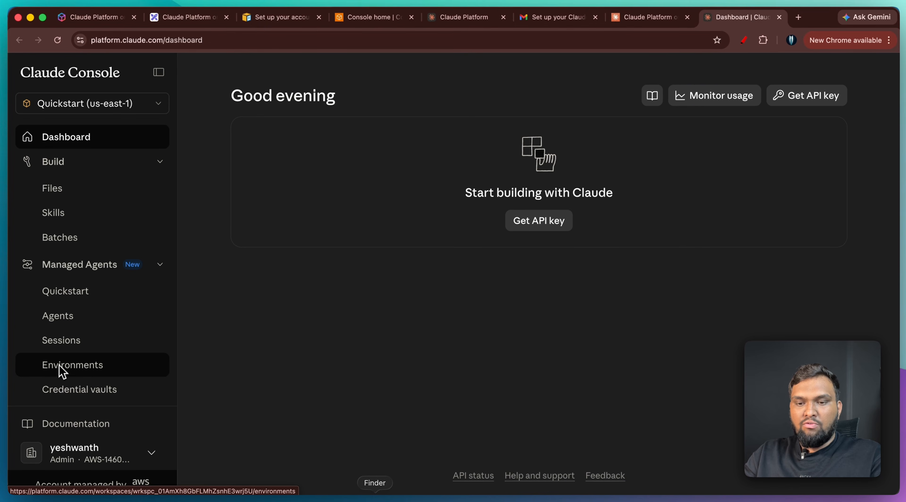
scroll(102, 398, down, 3)
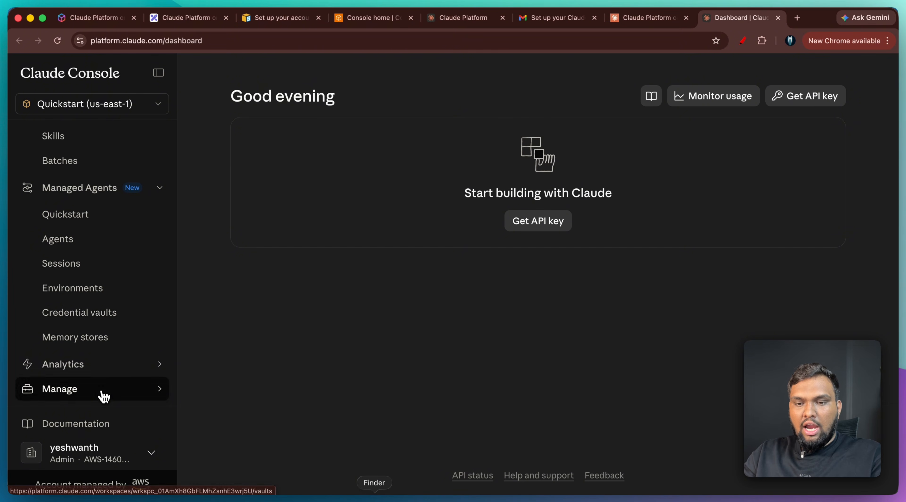
Expand the Analytics and Manage sections of the console navigation and look over their entries
click(88, 366)
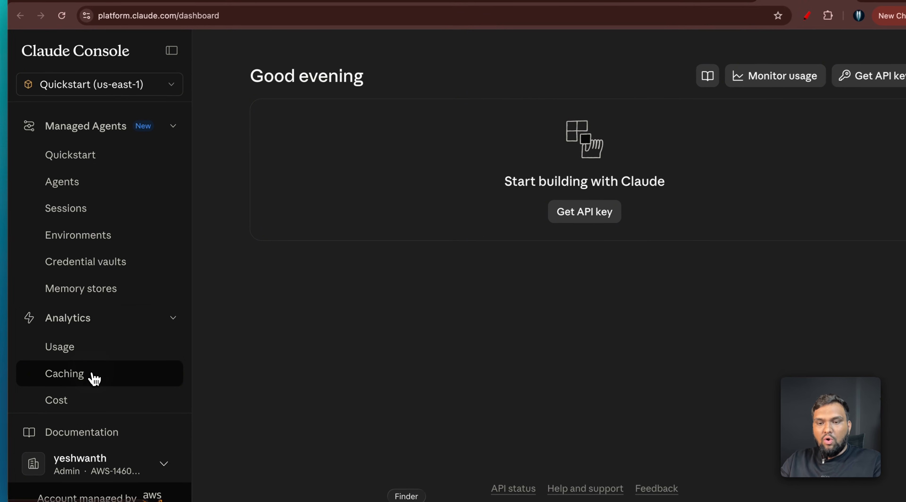
scroll(92, 376, down, 2)
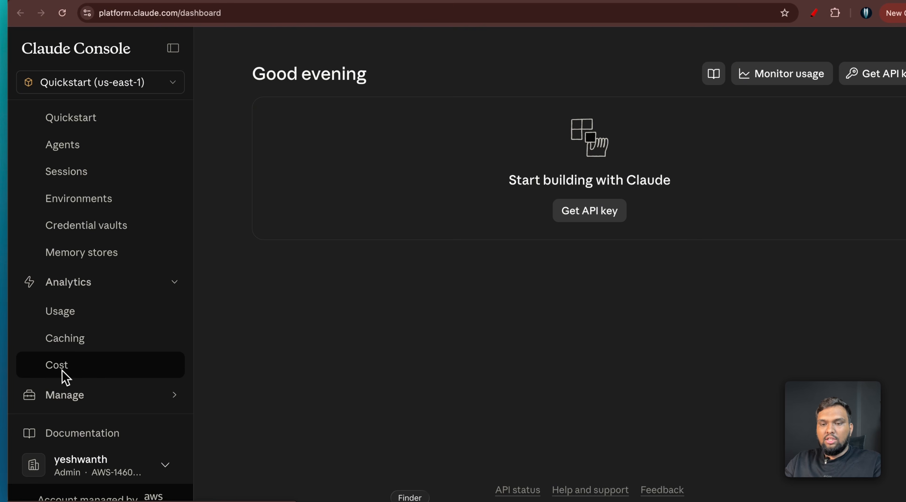
click(66, 395)
scroll(91, 315, down, 1)
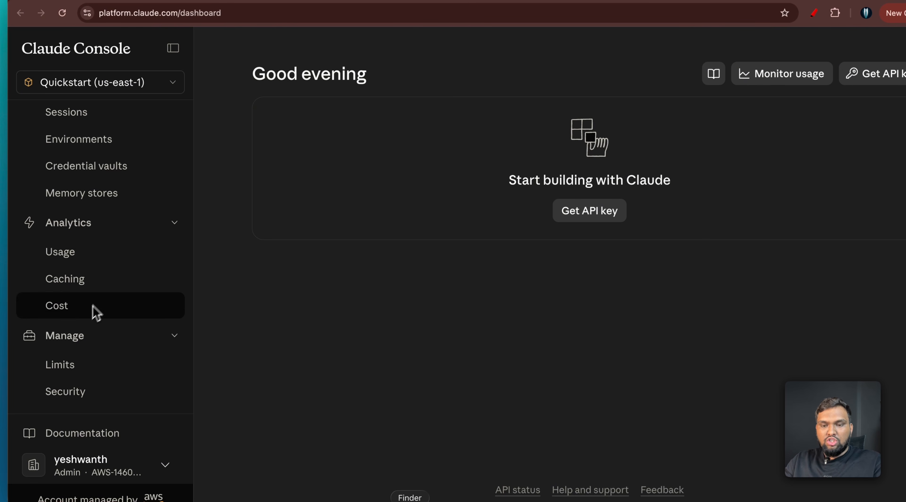
scroll(92, 322, up, 6)
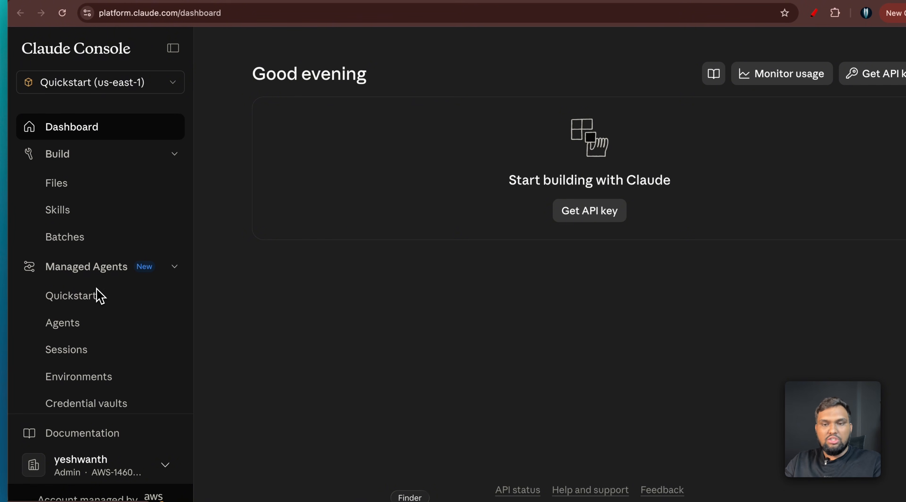
Open the workspace's Files page and check the language options for the file upload template
click(66, 180)
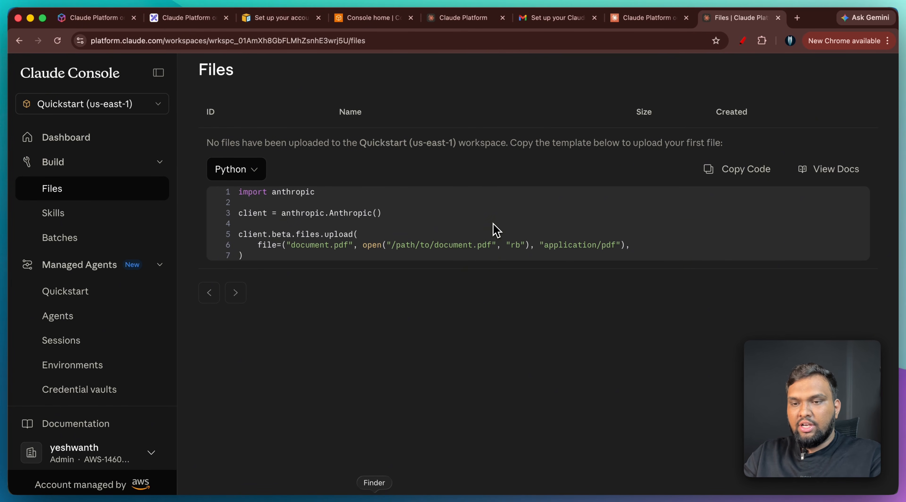
click(253, 170)
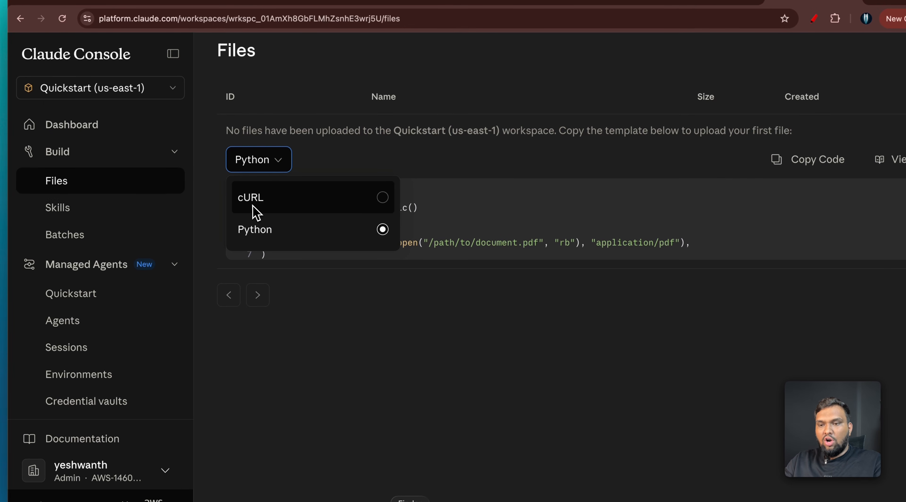
click(314, 369)
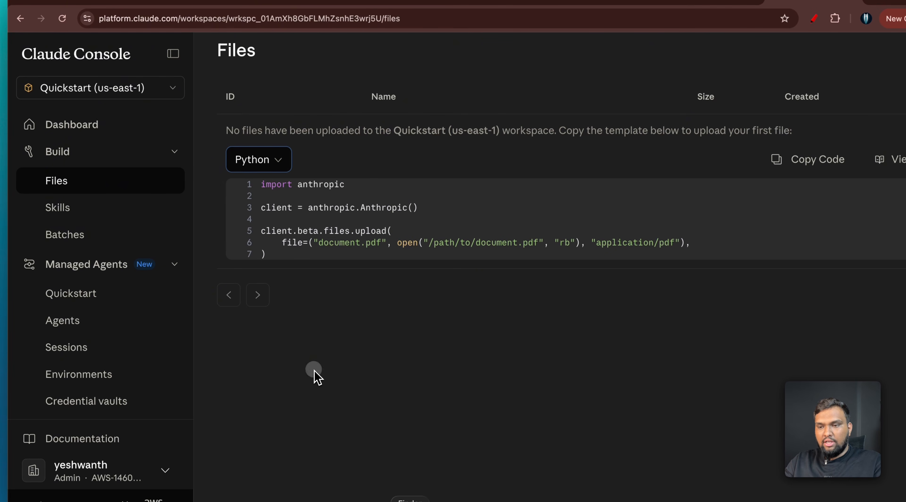
Review the Anthropic skills on the Skills page and the upload options for creating a skill, leaving without adding one
click(59, 208)
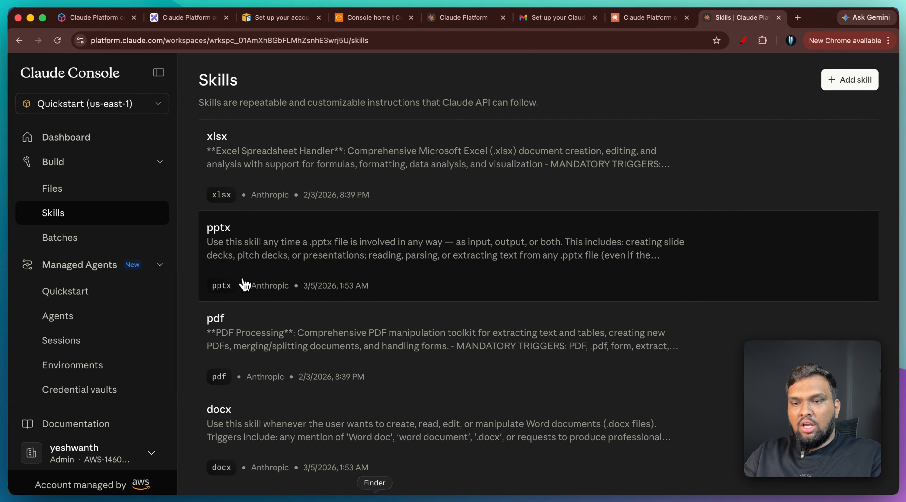
scroll(243, 285, down, 1)
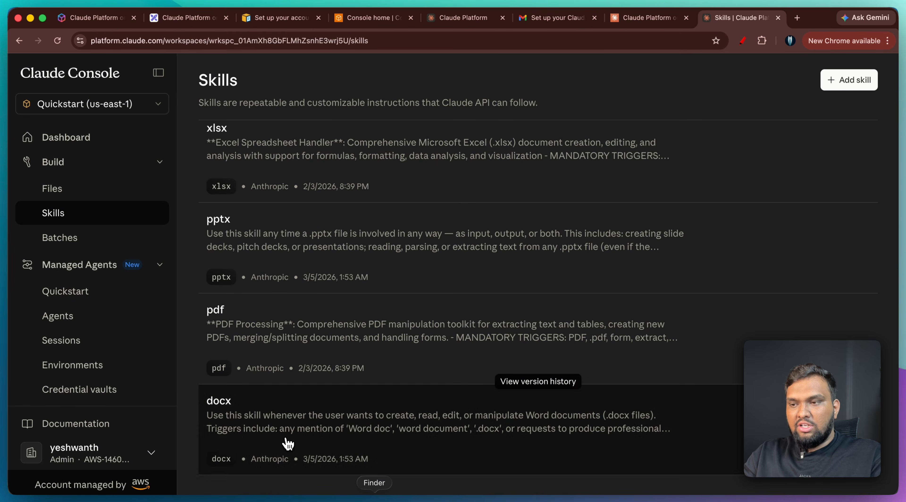
click(846, 80)
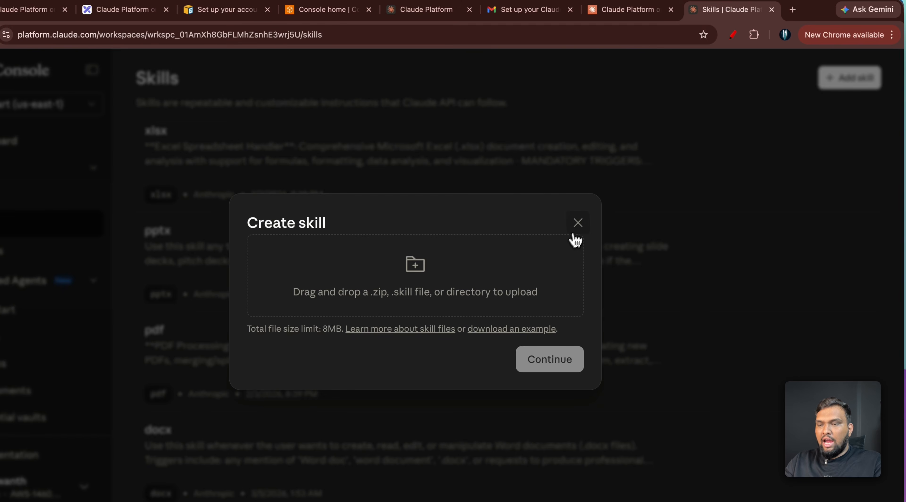
click(578, 223)
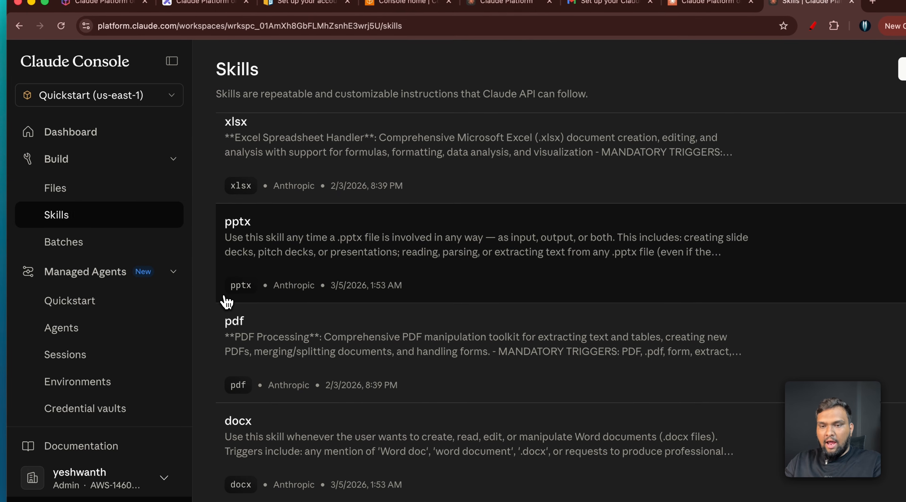
Open the Batches page and examine the Python template for setting up a first batch
click(89, 253)
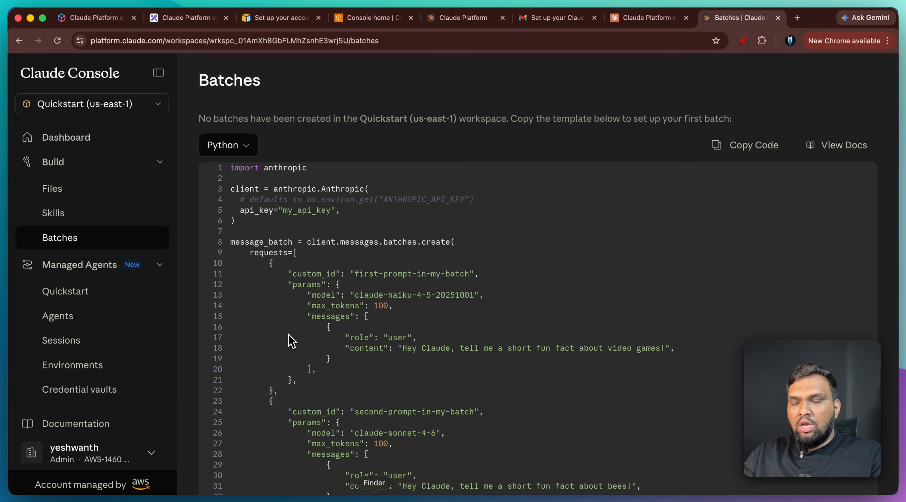
scroll(289, 336, down, 2)
scroll(289, 340, up, 2)
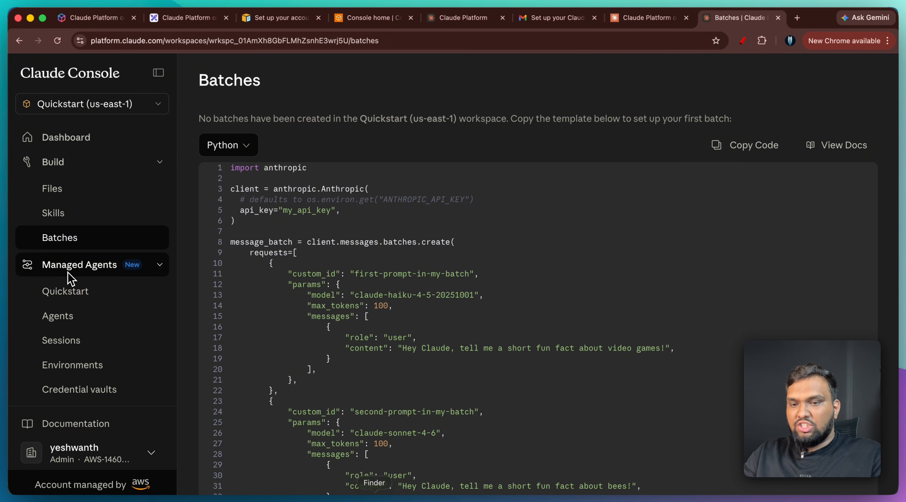
Open the Managed Agents Quickstart and browse the available agent templates
click(161, 266)
click(163, 267)
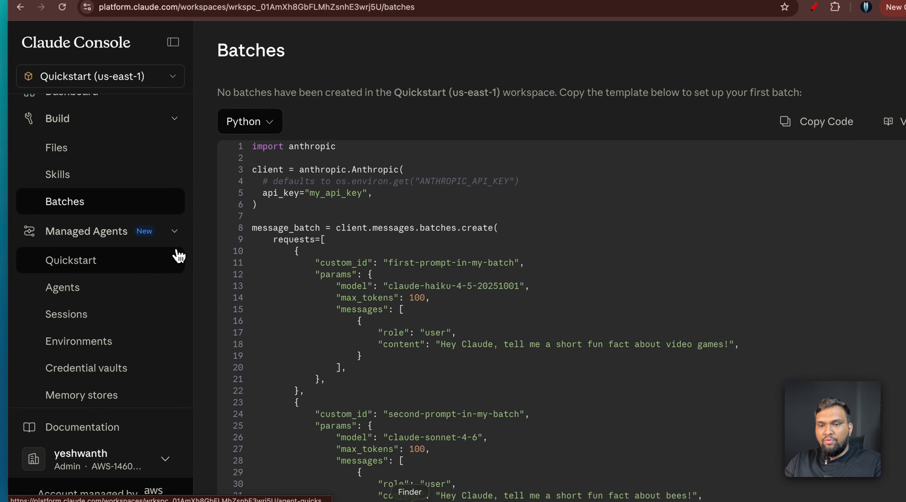
click(95, 272)
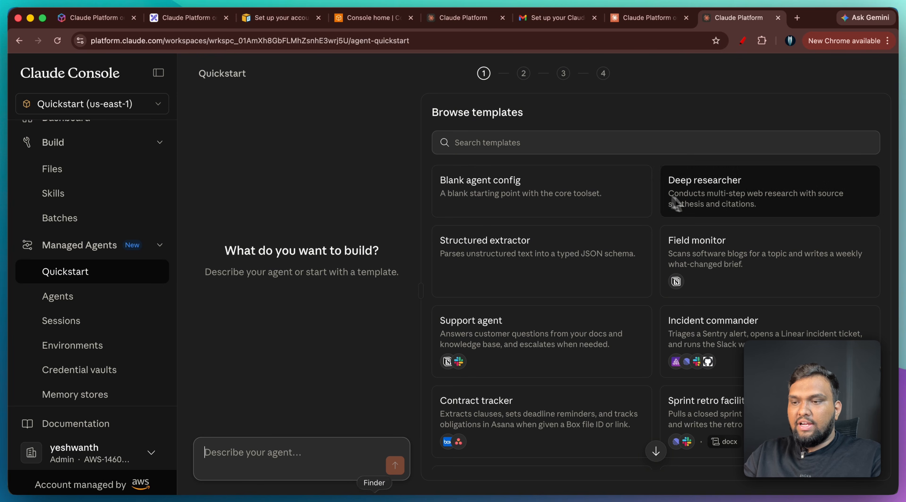
scroll(697, 325, down, 1)
scroll(697, 325, down, 3)
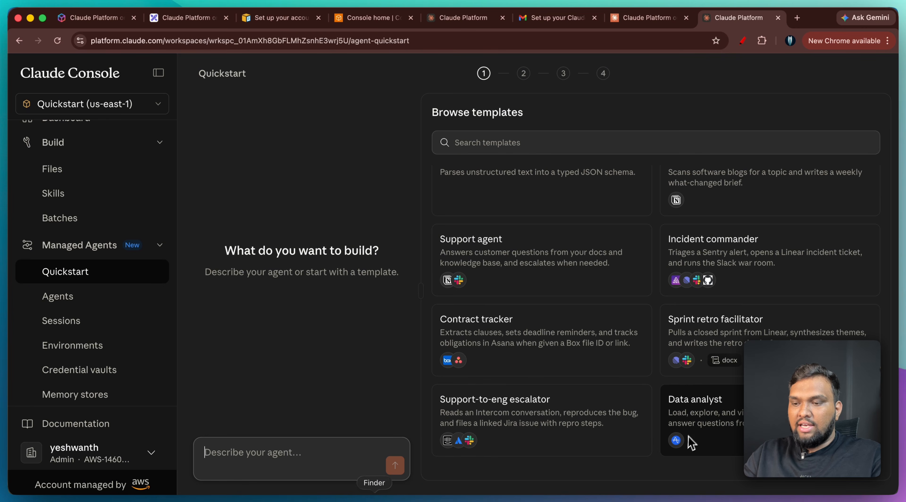
scroll(609, 299, up, 5)
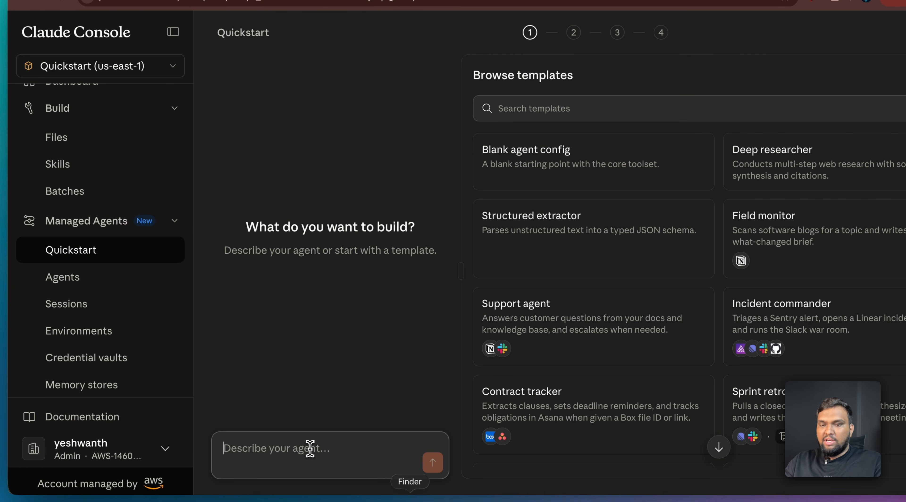
View the Managed Agents pages for Sessions, Environments, Credential vaults and Memory stores
click(84, 316)
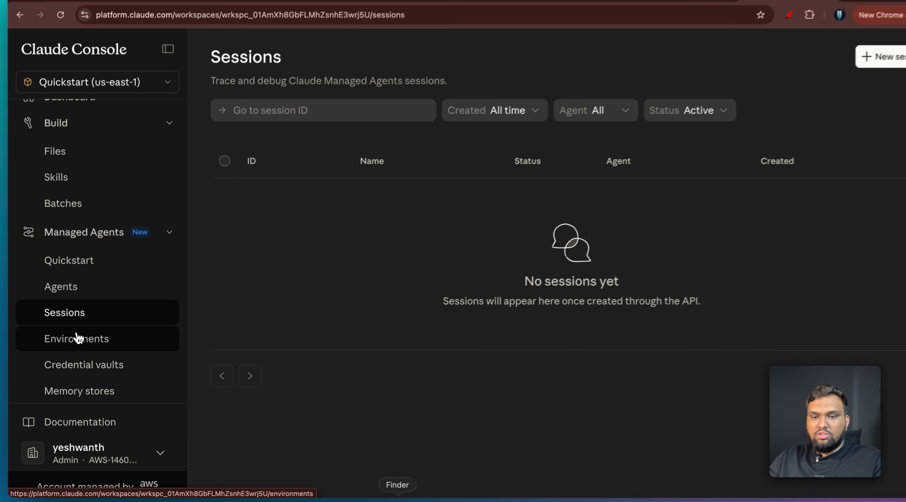
click(81, 337)
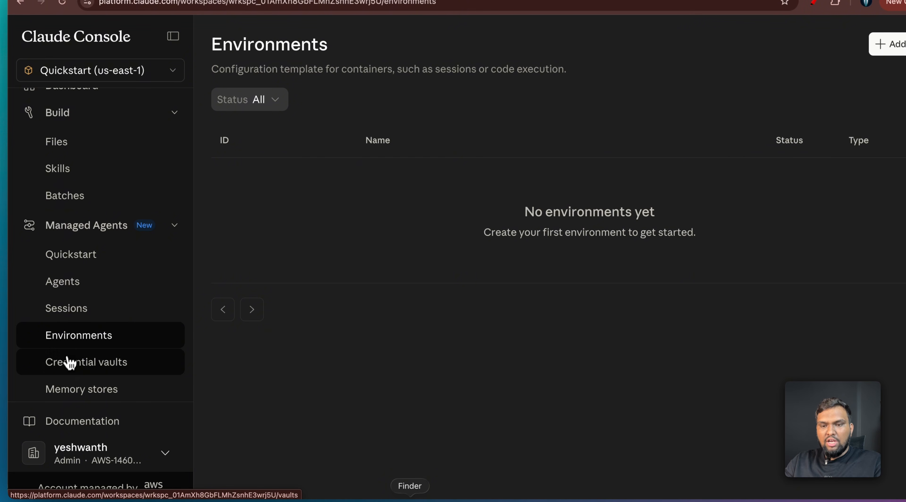
click(68, 366)
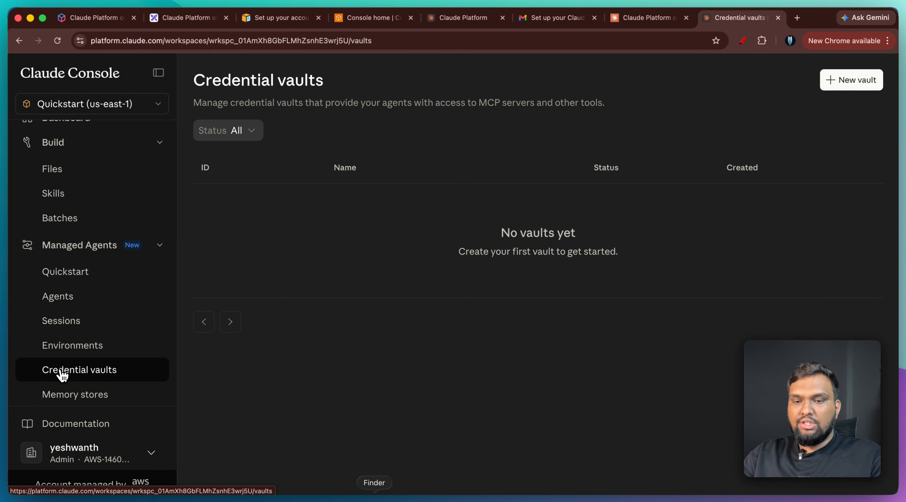
click(75, 395)
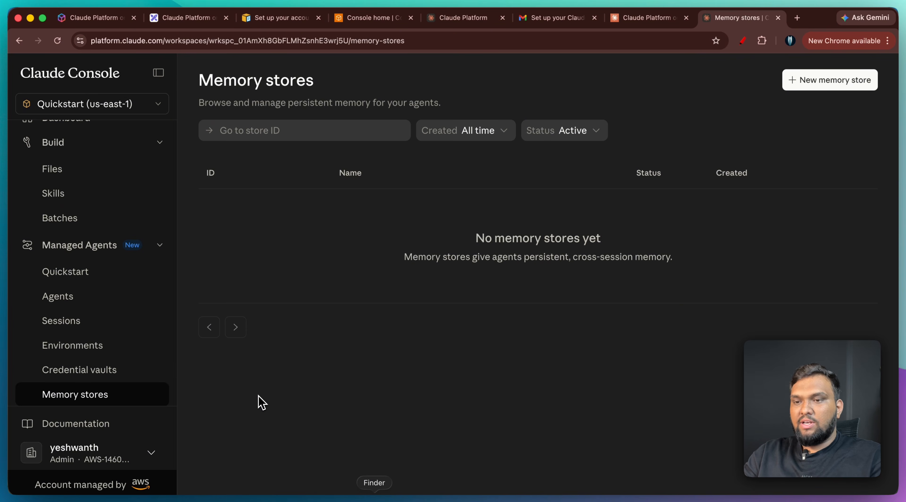
Open the Usage analytics page and examine its token, web search and rate limit charts
scroll(125, 345, down, 5)
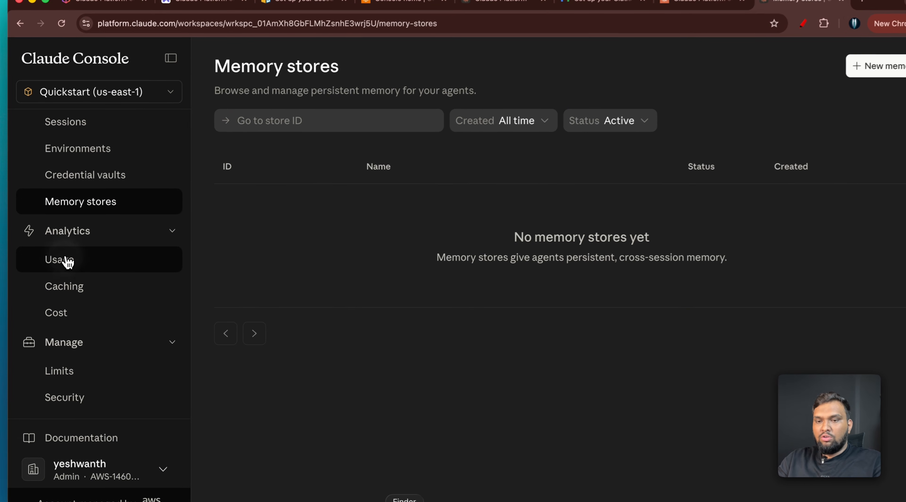
click(67, 262)
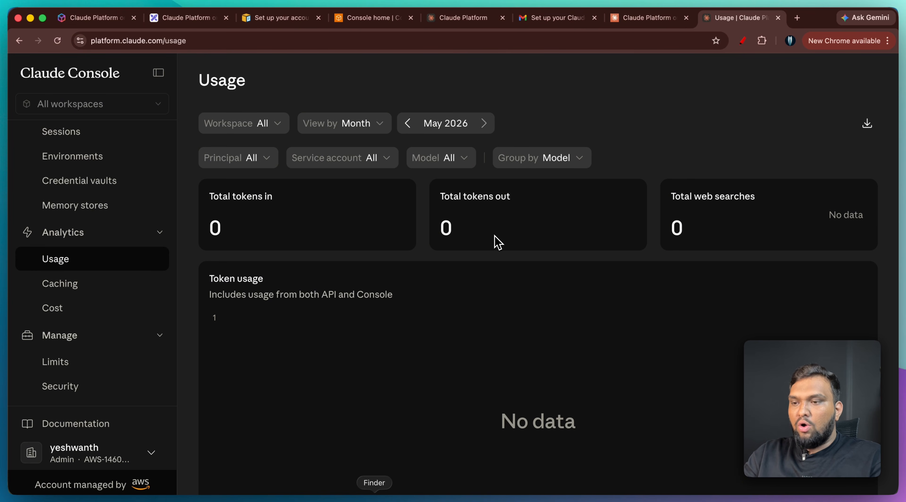
scroll(499, 239, down, 6)
scroll(680, 145, up, 6)
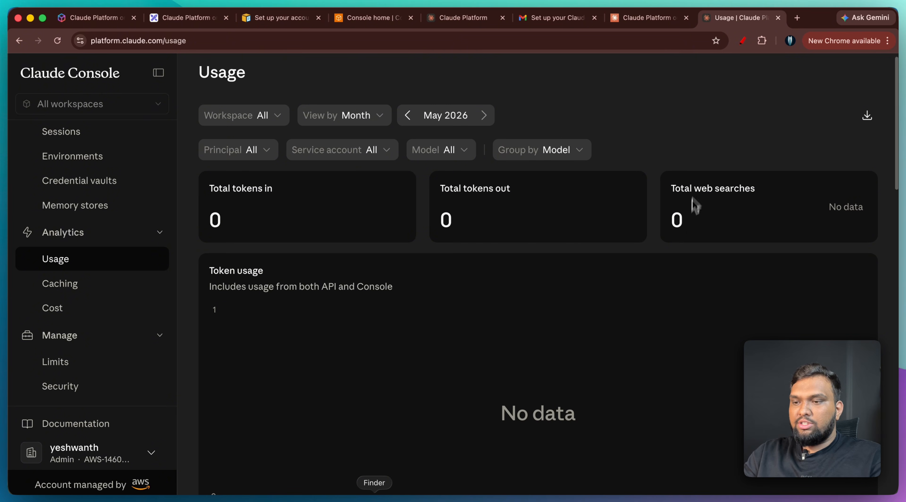
scroll(691, 238, down, 9)
scroll(691, 237, up, 10)
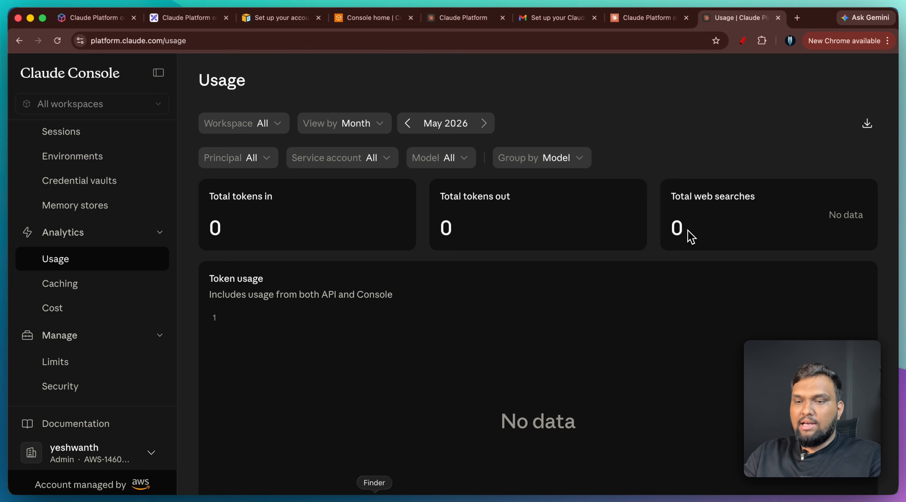
scroll(691, 238, down, 20)
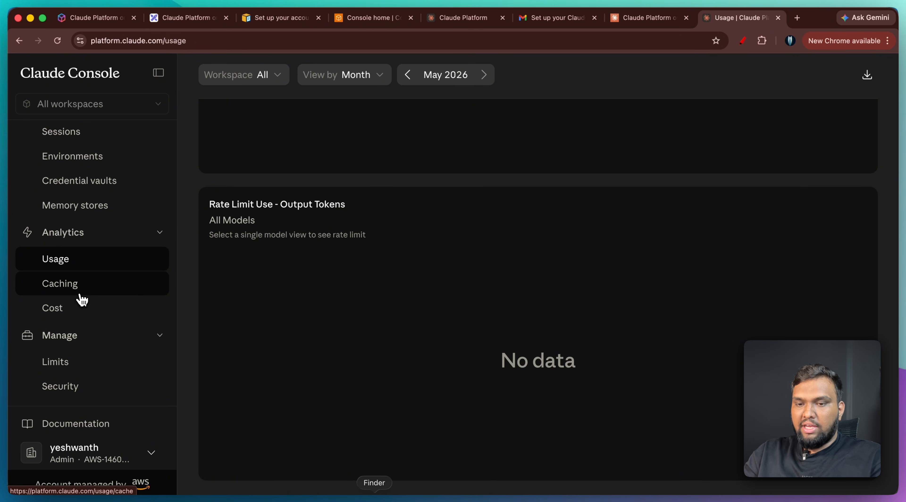
View the Caching analytics page and examine the Cost page's cost summaries and daily token cost chart
click(81, 295)
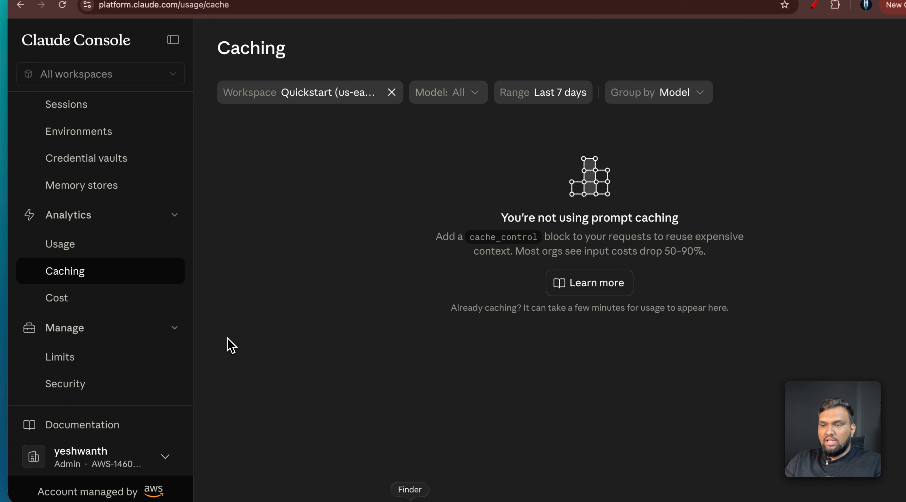
click(113, 307)
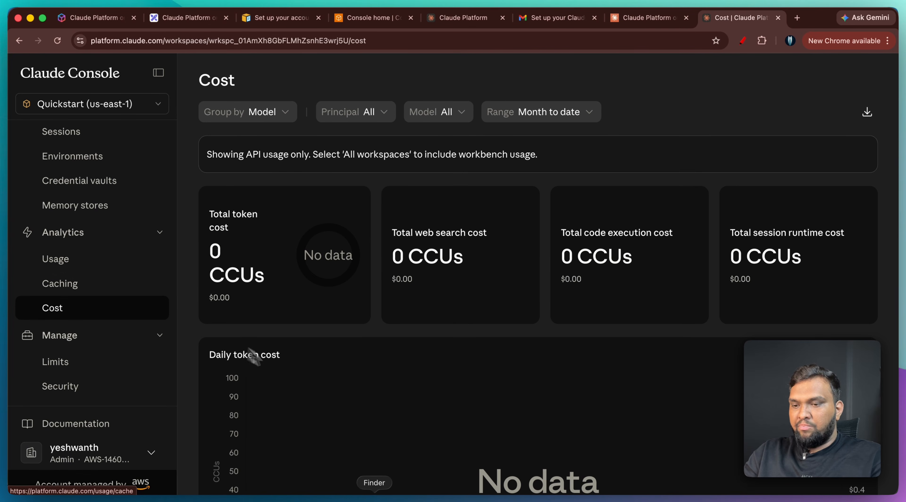
scroll(293, 379, down, 3)
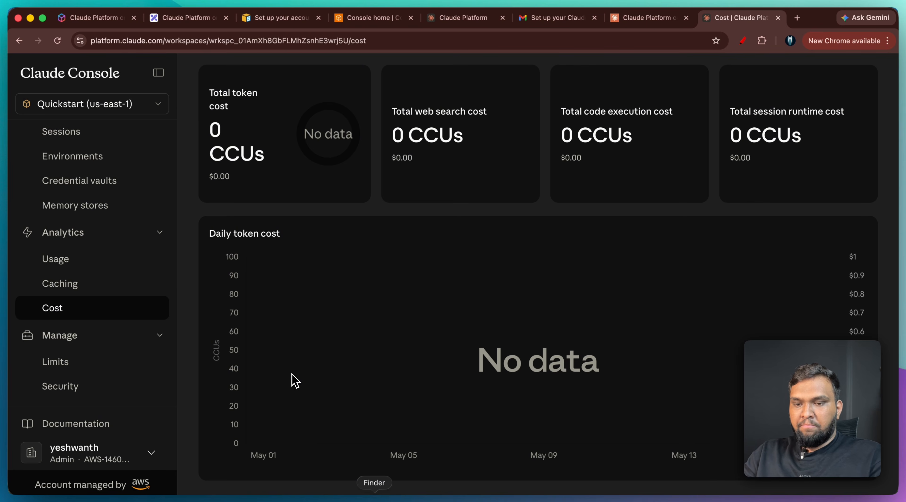
Open the workspace's Limits page to review the rate limits per model, and collapse the navigation sidebar
click(84, 367)
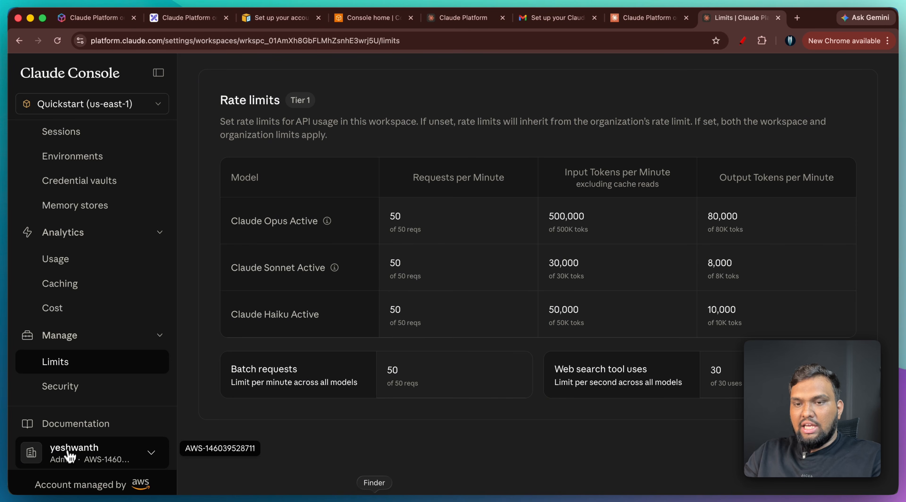
scroll(111, 346, up, 5)
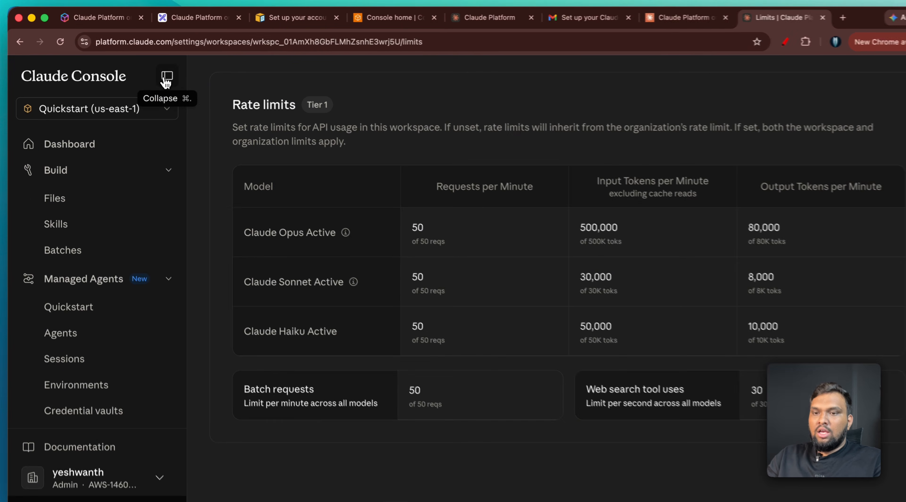
click(159, 73)
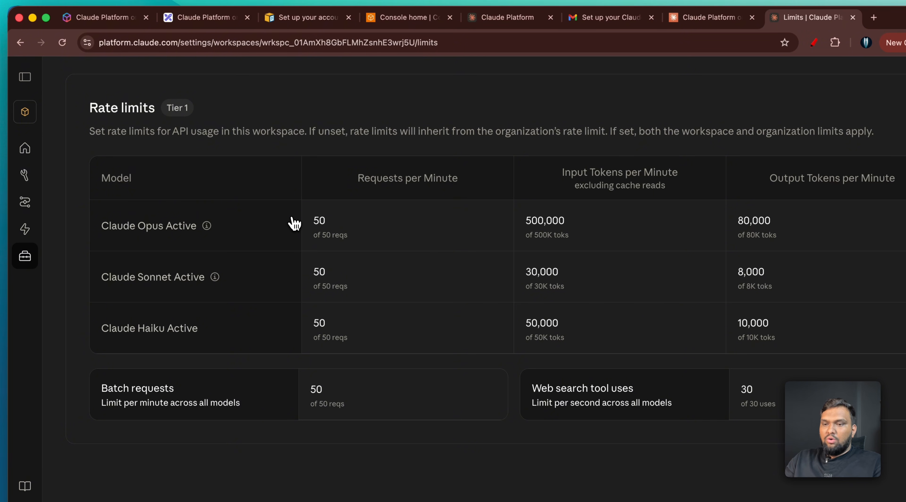